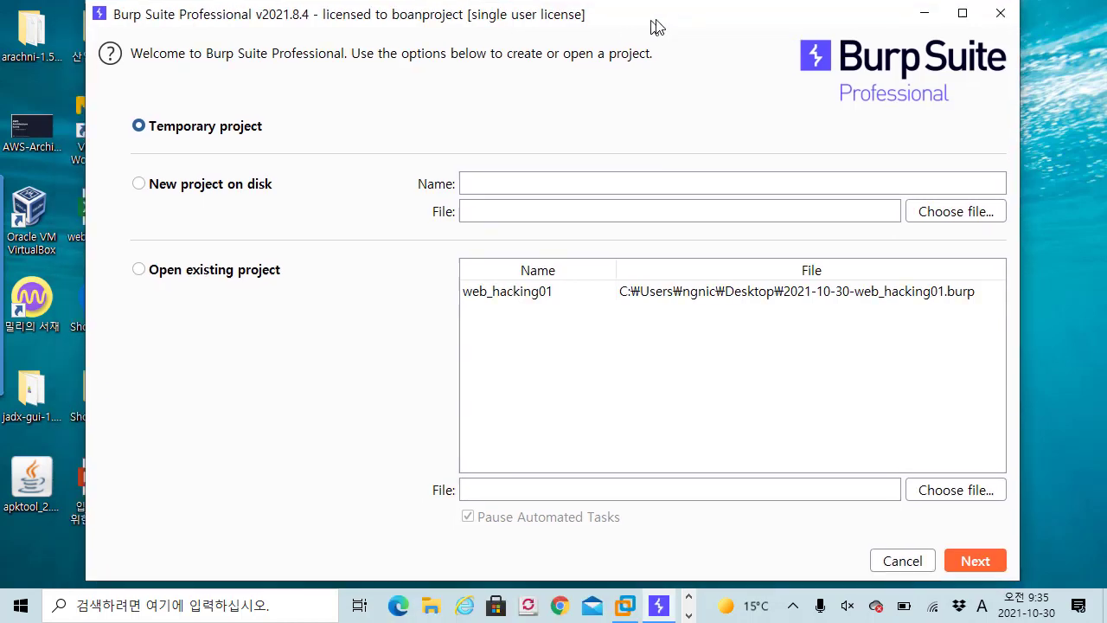
{"action": "left_click_drag", "start_coordinate": [653, 19], "coordinate": [657, 19]}
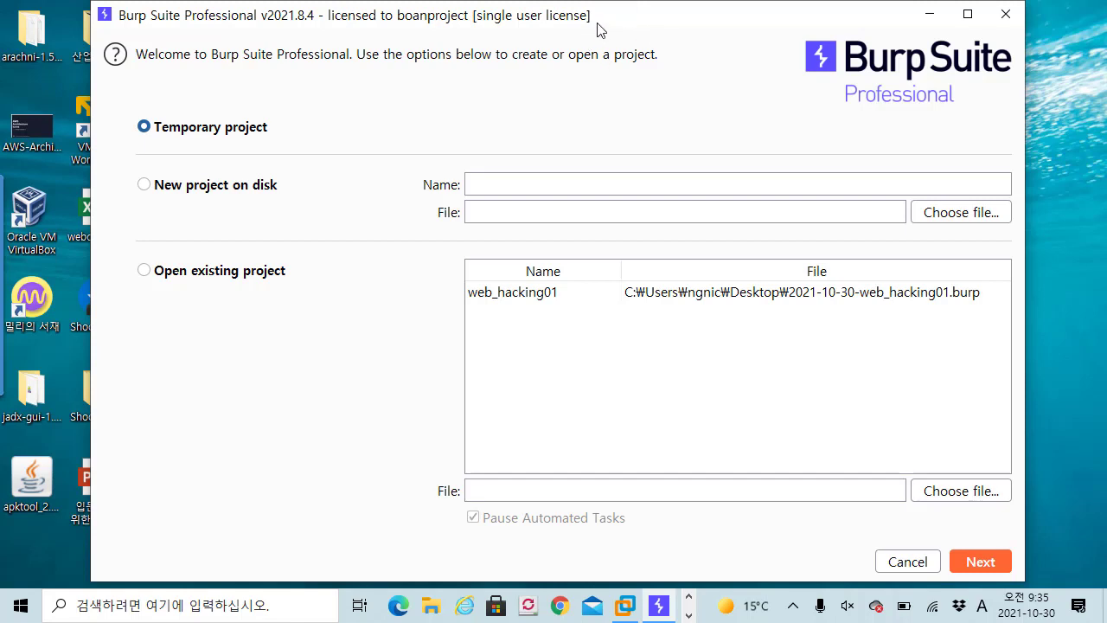
{"action": "mouse_move", "coordinate": [598, 23]}
{"action": "left_mouse_down"}
{"action": "mouse_move", "coordinate": [589, 42]}
{"action": "mouse_move", "coordinate": [601, 27]}
{"action": "left_mouse_up"}
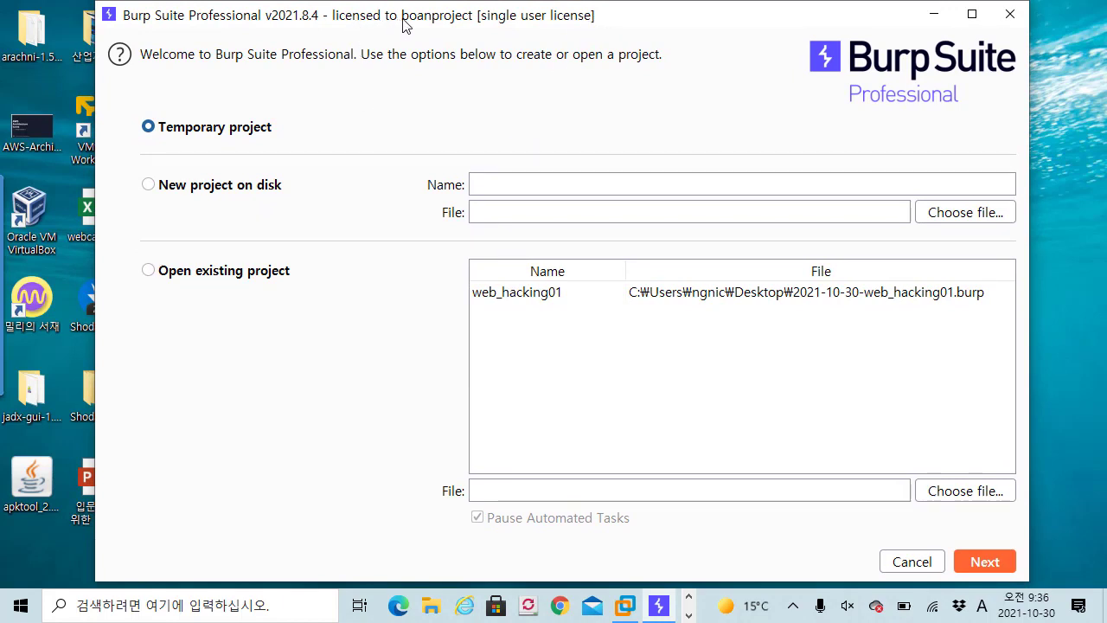
{"action": "left_click_drag", "start_coordinate": [435, 12], "coordinate": [430, 20]}
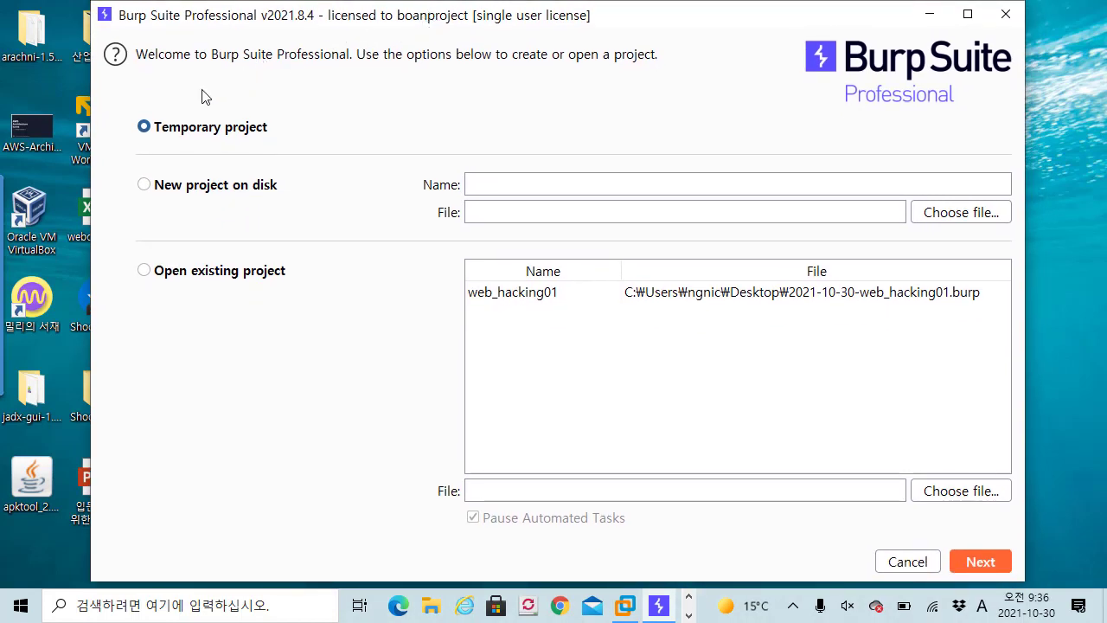
{"action": "mouse_move", "coordinate": [120, 96]}
{"action": "left_mouse_down"}
{"action": "mouse_move", "coordinate": [214, 158]}
{"action": "mouse_move", "coordinate": [277, 152]}
{"action": "left_mouse_up"}
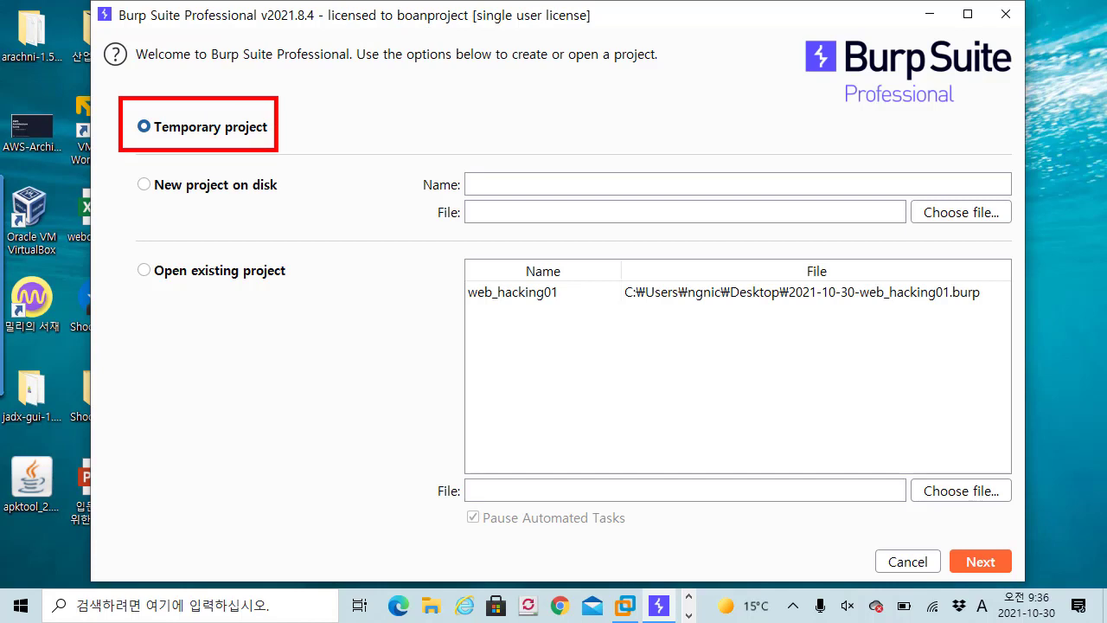
{"action": "left_click_drag", "start_coordinate": [113, 156], "coordinate": [295, 211]}
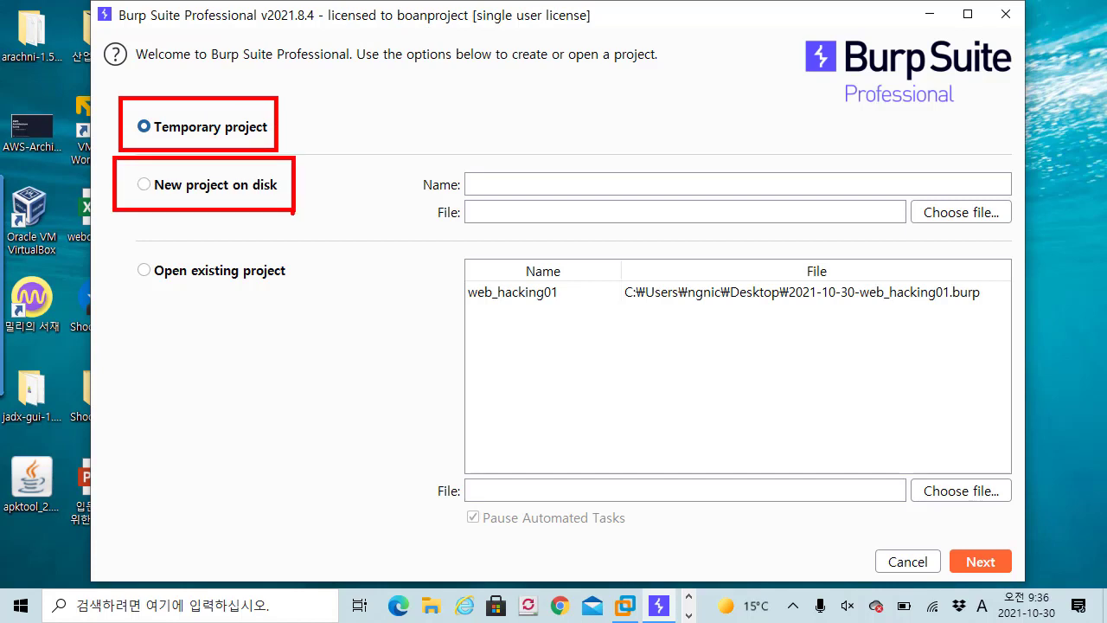
{"action": "mouse_move", "coordinate": [124, 251]}
{"action": "left_mouse_down"}
{"action": "mouse_move", "coordinate": [278, 303]}
{"action": "mouse_move", "coordinate": [298, 292]}
{"action": "left_mouse_up"}
{"action": "key", "text": "Escape"}
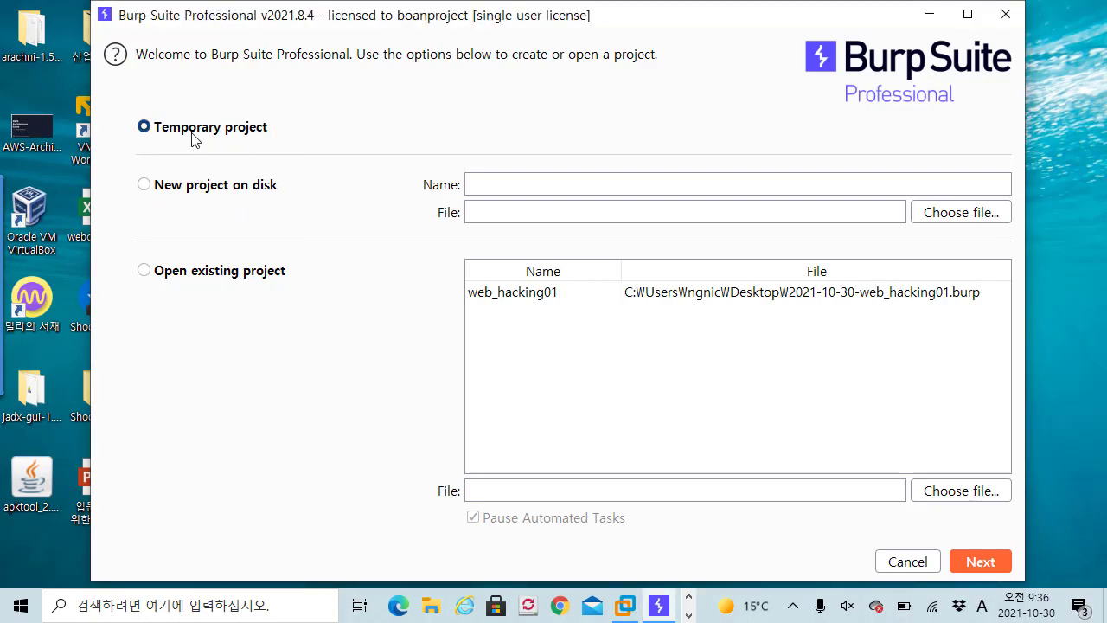
{"action": "key", "text": "ctrl+2"}
{"action": "mouse_move", "coordinate": [124, 112]}
{"action": "left_mouse_down"}
{"action": "mouse_move", "coordinate": [246, 153]}
{"action": "mouse_move", "coordinate": [297, 154]}
{"action": "mouse_move", "coordinate": [306, 204]}
{"action": "mouse_move", "coordinate": [293, 285]}
{"action": "left_mouse_up"}
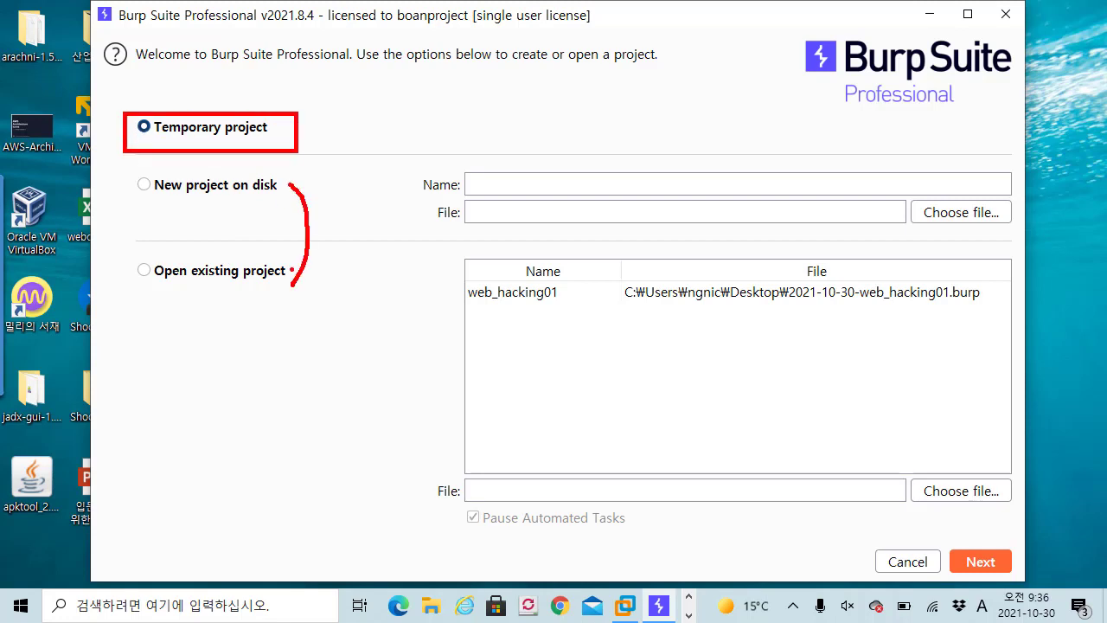
{"action": "key", "text": "Escape"}
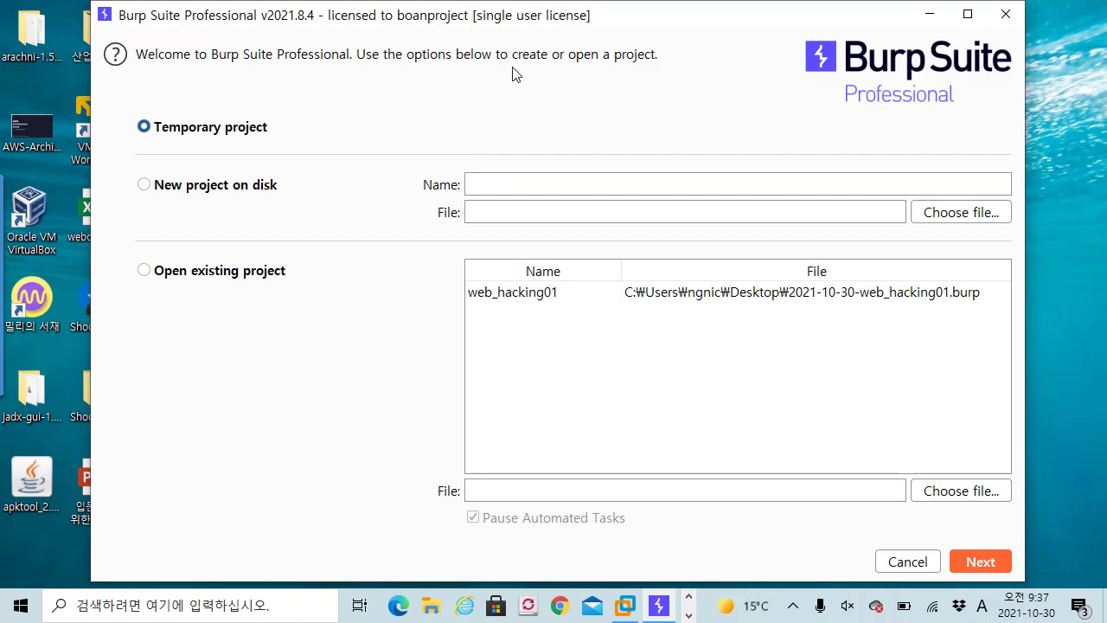
{"action": "left_click_drag", "start_coordinate": [543, 21], "coordinate": [555, 21]}
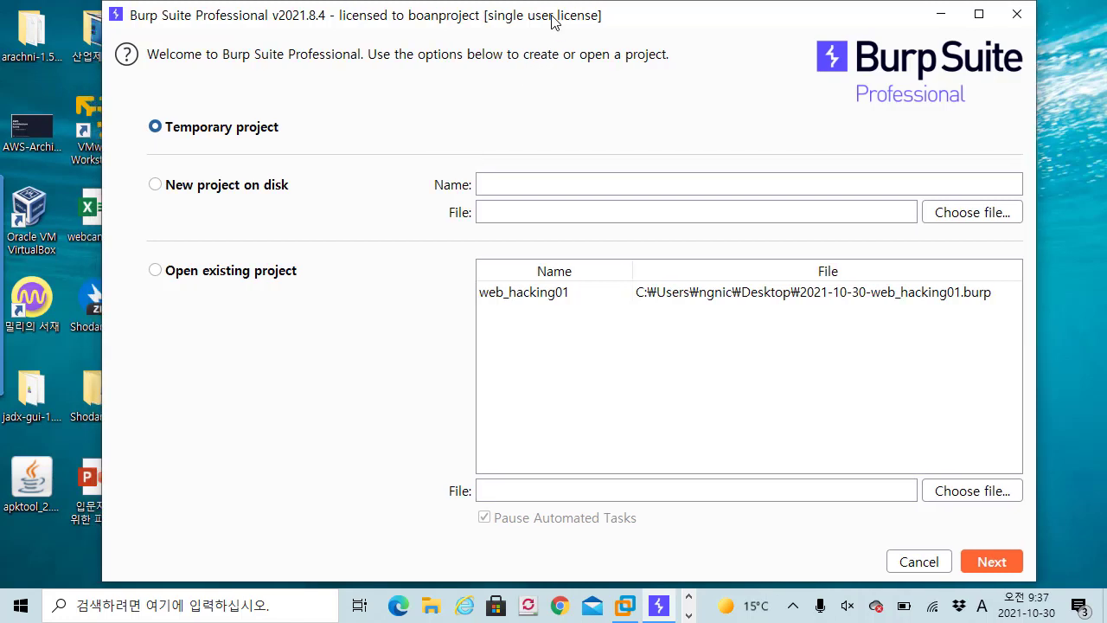
Step: Choose to create a new project on disk and name it web_hacking02
{"action": "left_click", "coordinate": [255, 185]}
{"action": "left_click", "coordinate": [531, 186]}
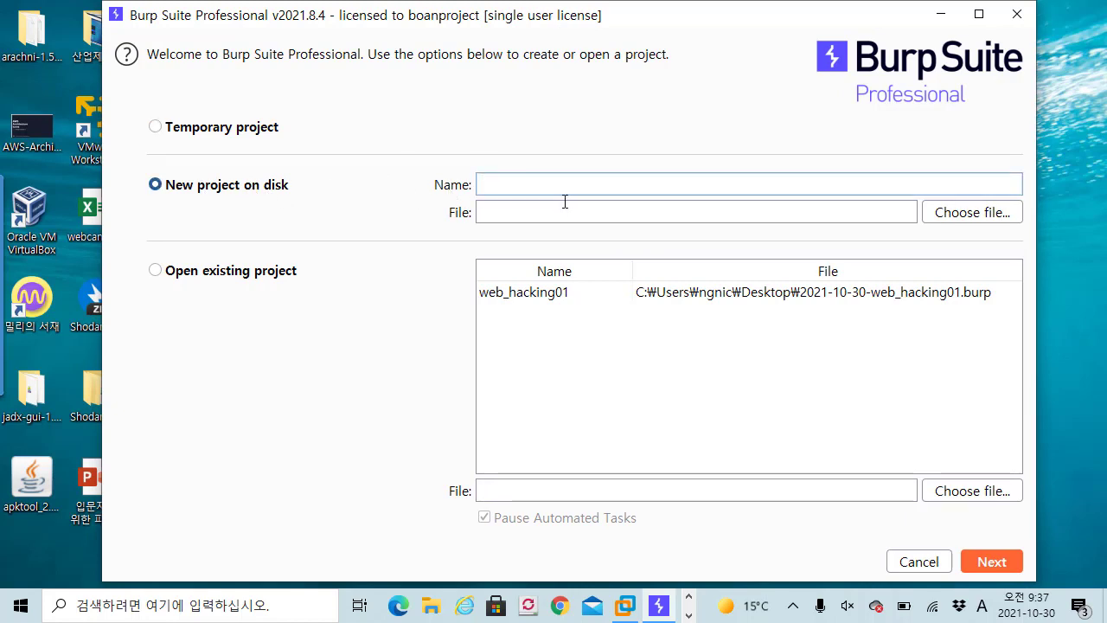
{"action": "type", "text": "web"}
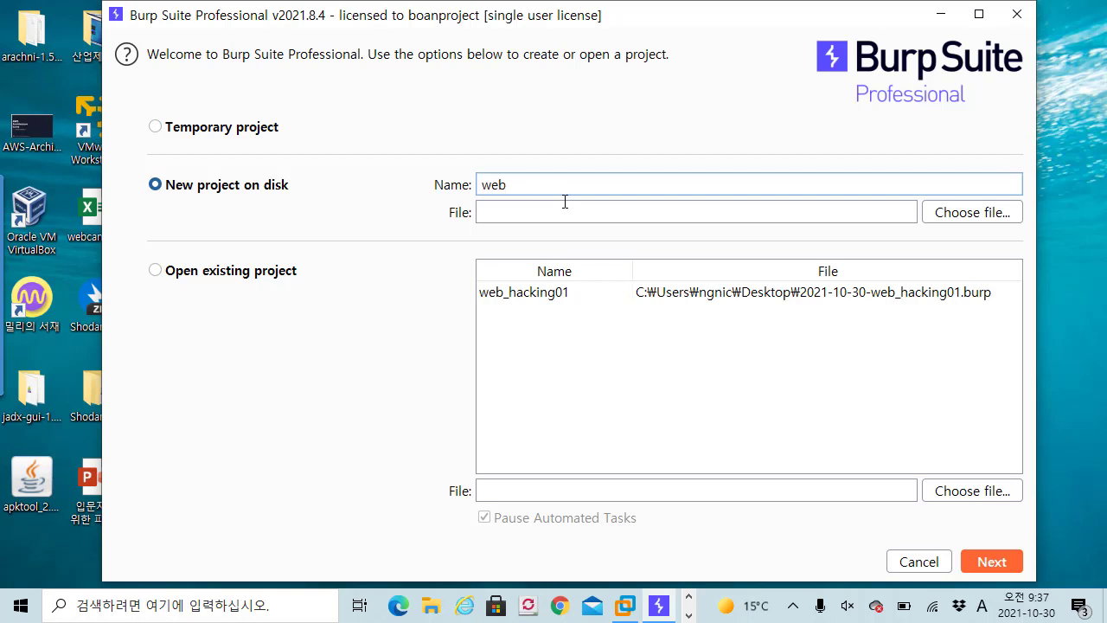
{"action": "type", "text": "_hacking02"}
{"action": "key", "text": "ctrl+a"}
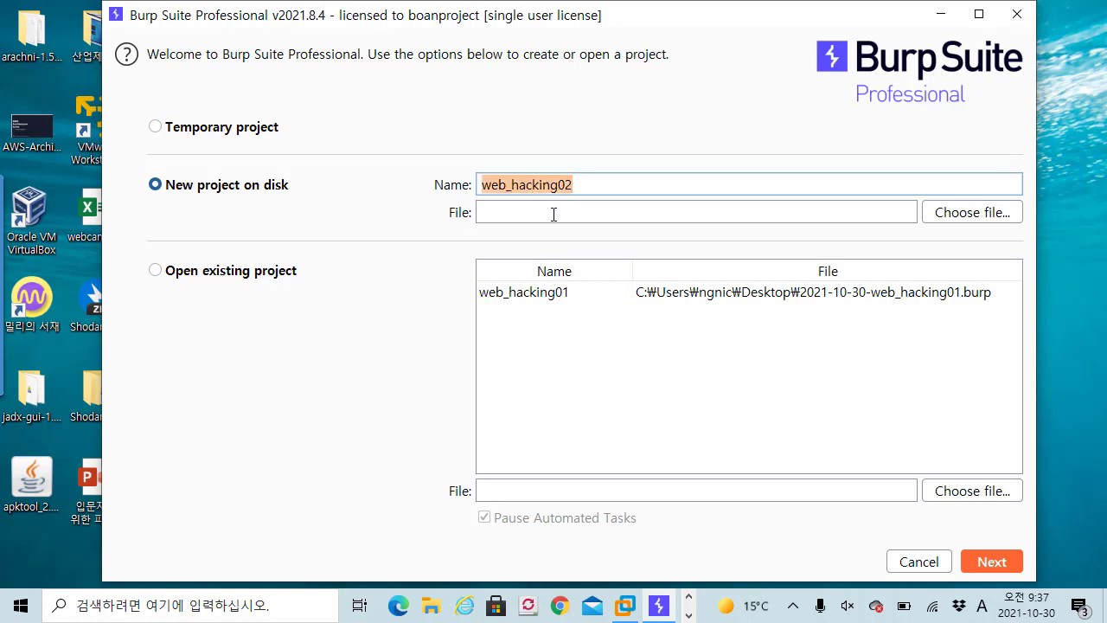
Step: Save the project file as 2021-10-30-web_hacking02.burp in the desktop folder
{"action": "left_click", "coordinate": [554, 214]}
{"action": "left_click", "coordinate": [681, 191]}
{"action": "left_click_drag", "start_coordinate": [669, 212], "coordinate": [447, 202]}
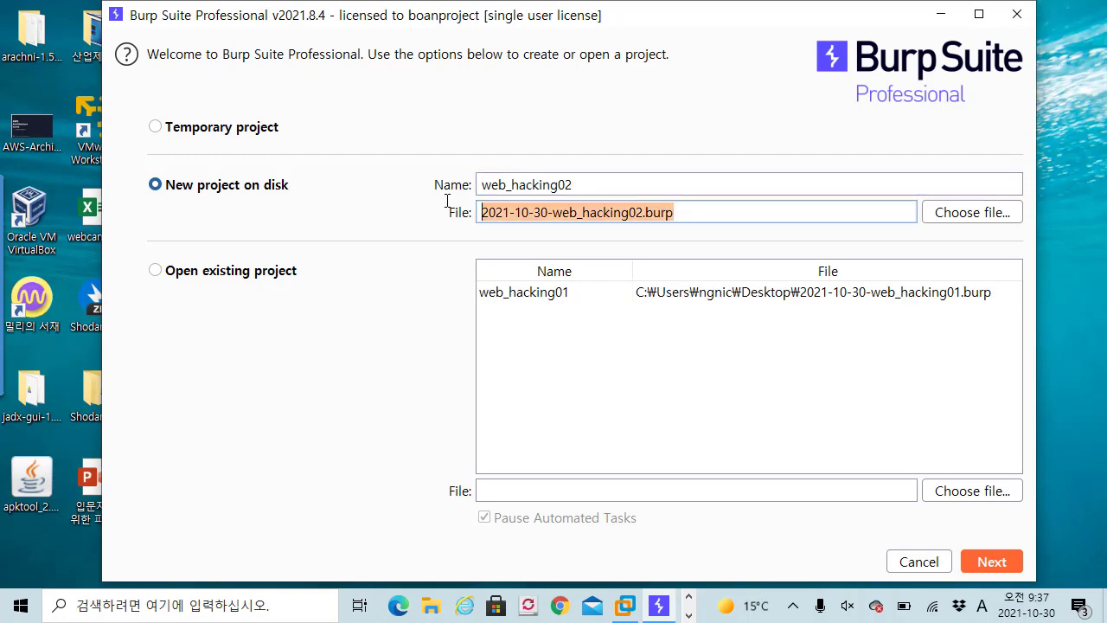
{"action": "left_click", "coordinate": [747, 212]}
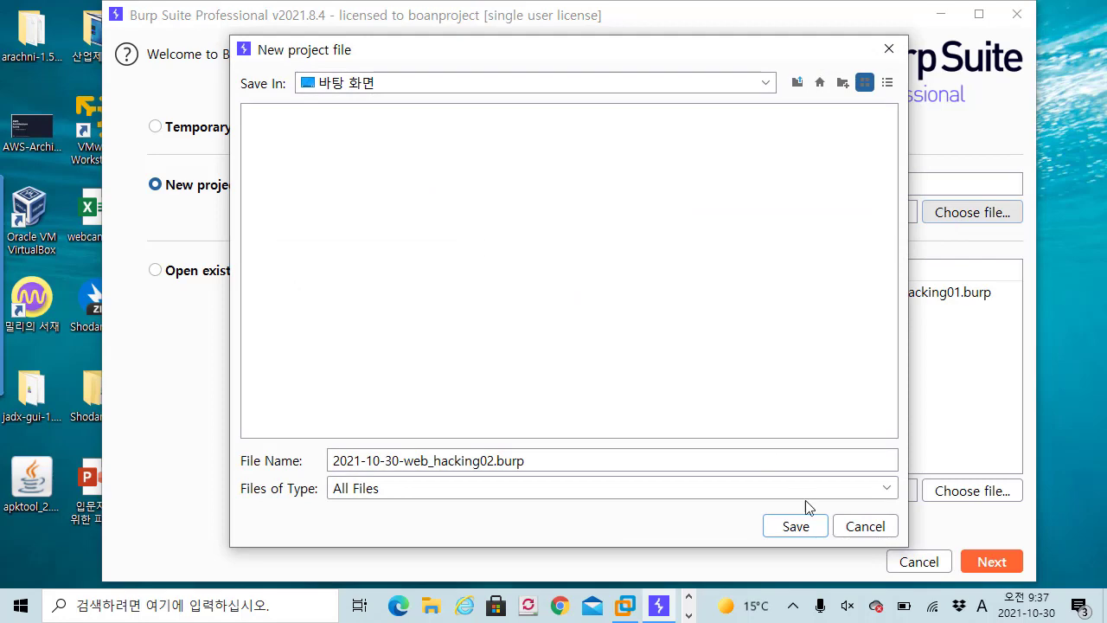
{"action": "left_click", "coordinate": [796, 526]}
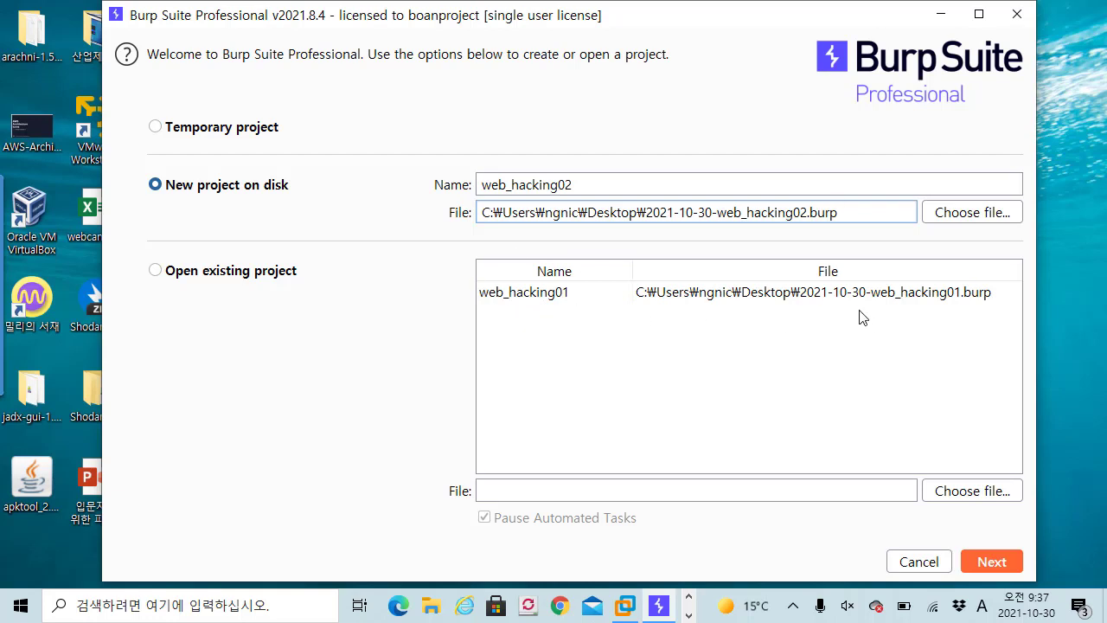
Step: Continue with the new project and start Burp using the Burp defaults configuration
{"action": "left_click_drag", "start_coordinate": [849, 213], "coordinate": [481, 212]}
{"action": "left_click", "coordinate": [832, 213]}
{"action": "left_click", "coordinate": [999, 558]}
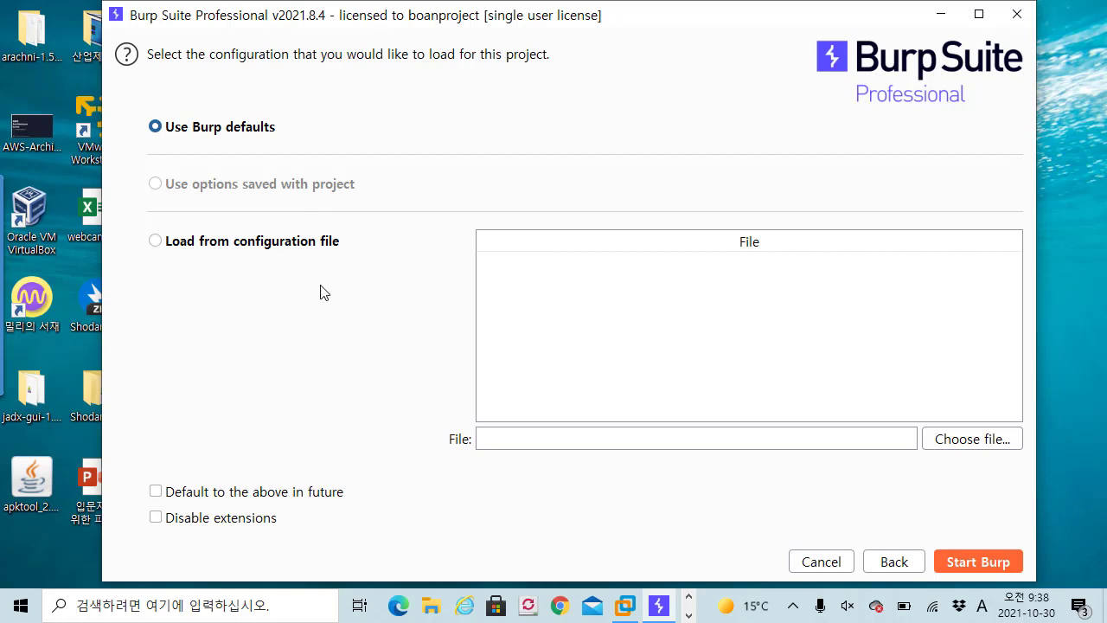
{"action": "left_click", "coordinate": [954, 559]}
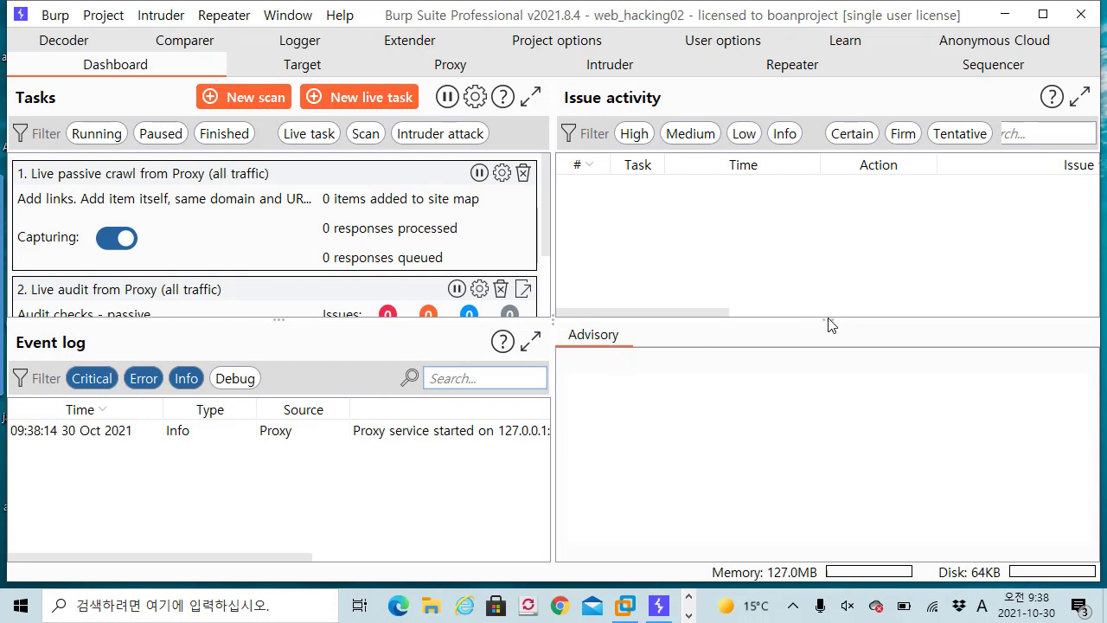
Step: Enlarge the Issue activity and Tasks areas of the dashboard by lowering their dividers
{"action": "left_click_drag", "start_coordinate": [830, 321], "coordinate": [833, 336]}
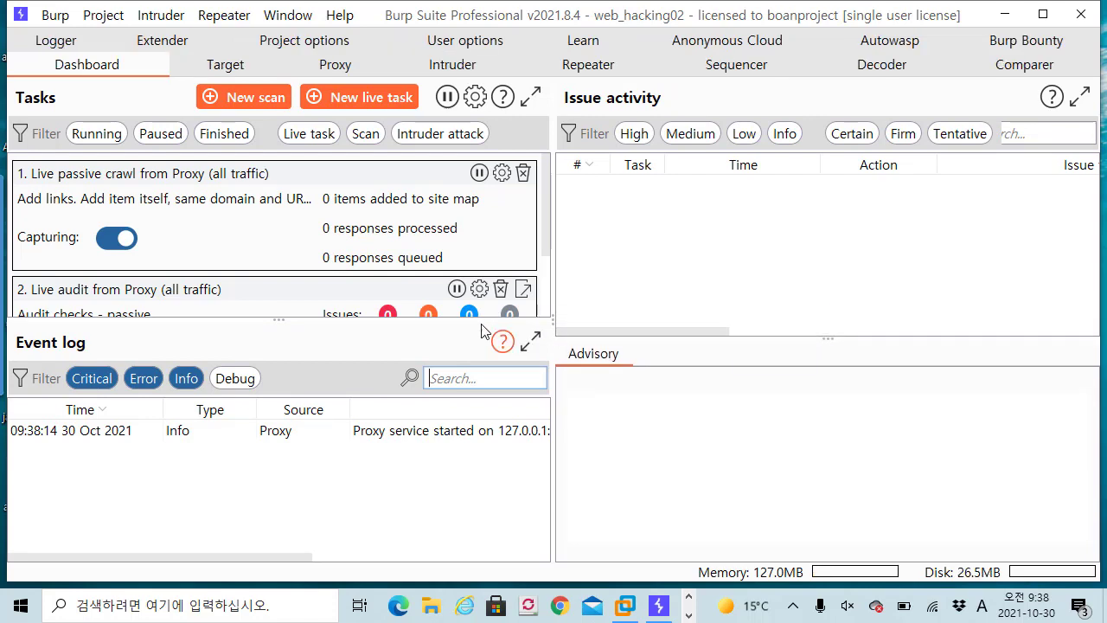
{"action": "left_click_drag", "start_coordinate": [481, 320], "coordinate": [478, 372]}
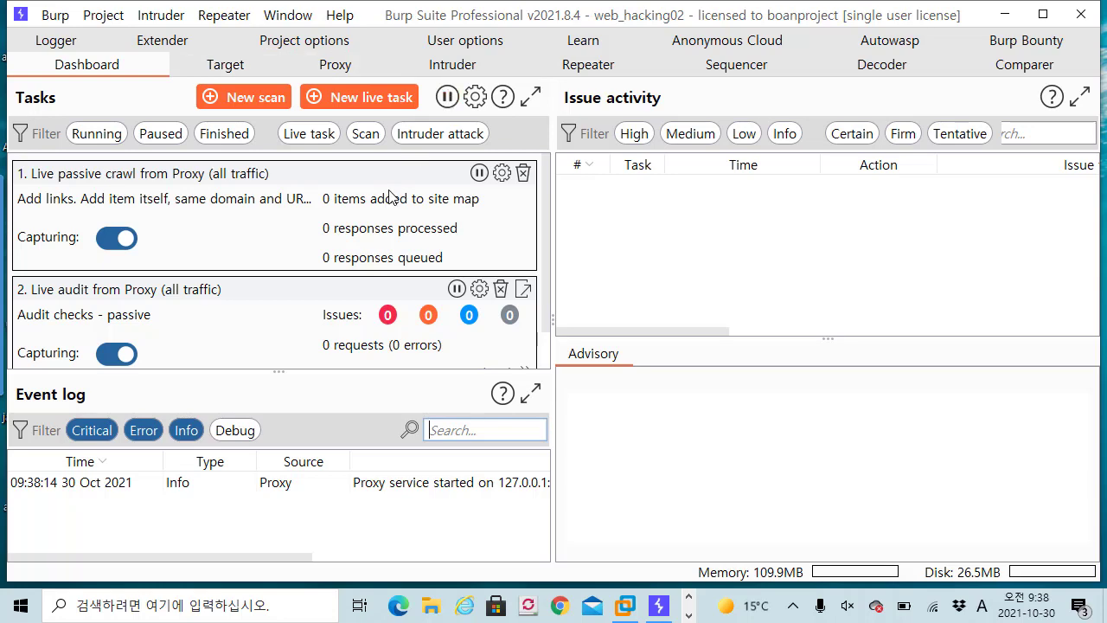
Step: View the proxy's interception page, the target scope settings and the site map
{"action": "left_click", "coordinate": [333, 64]}
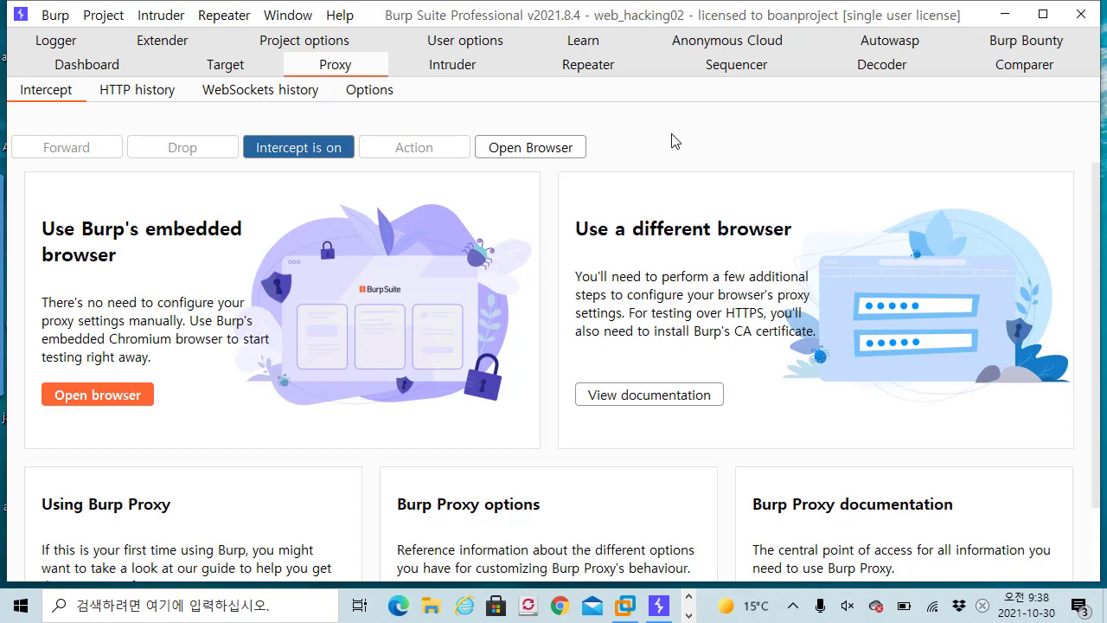
{"action": "left_click", "coordinate": [242, 64]}
{"action": "left_click", "coordinate": [105, 94]}
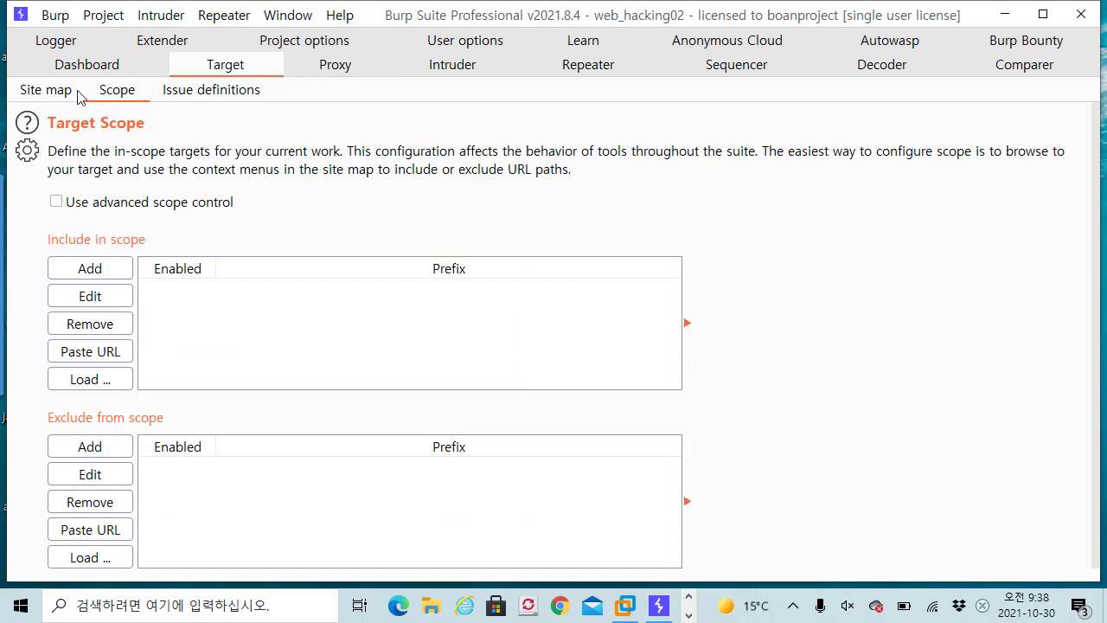
{"action": "left_click", "coordinate": [26, 93]}
Step: Launch Burp's embedded Chromium browser from the proxy's interception page and dismiss the page restore prompt
{"action": "left_click", "coordinate": [316, 67]}
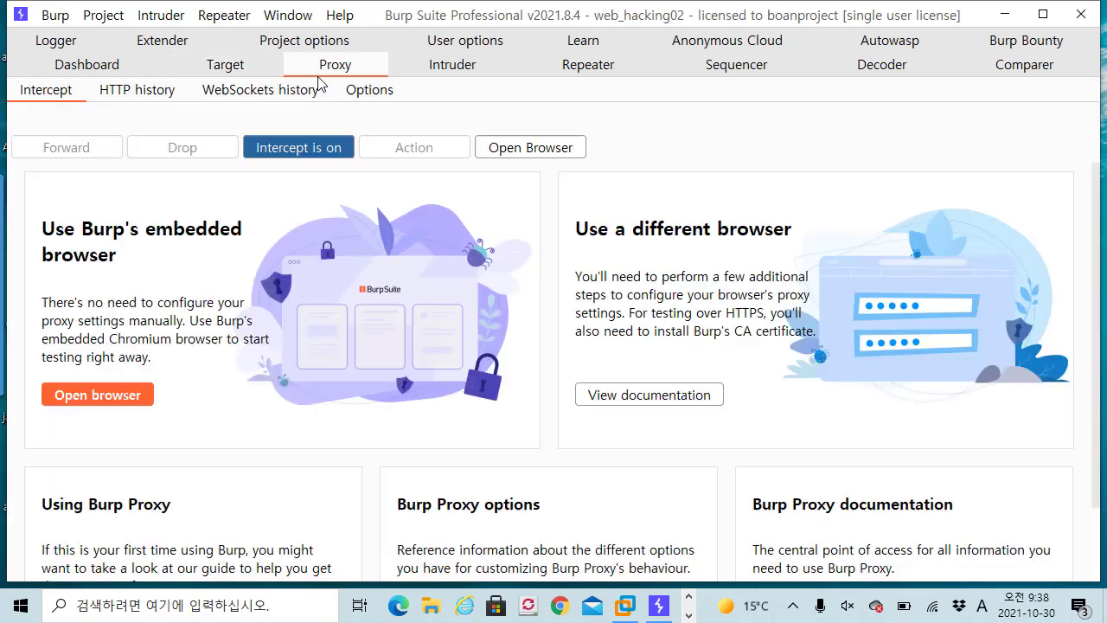
{"action": "left_click", "coordinate": [497, 157]}
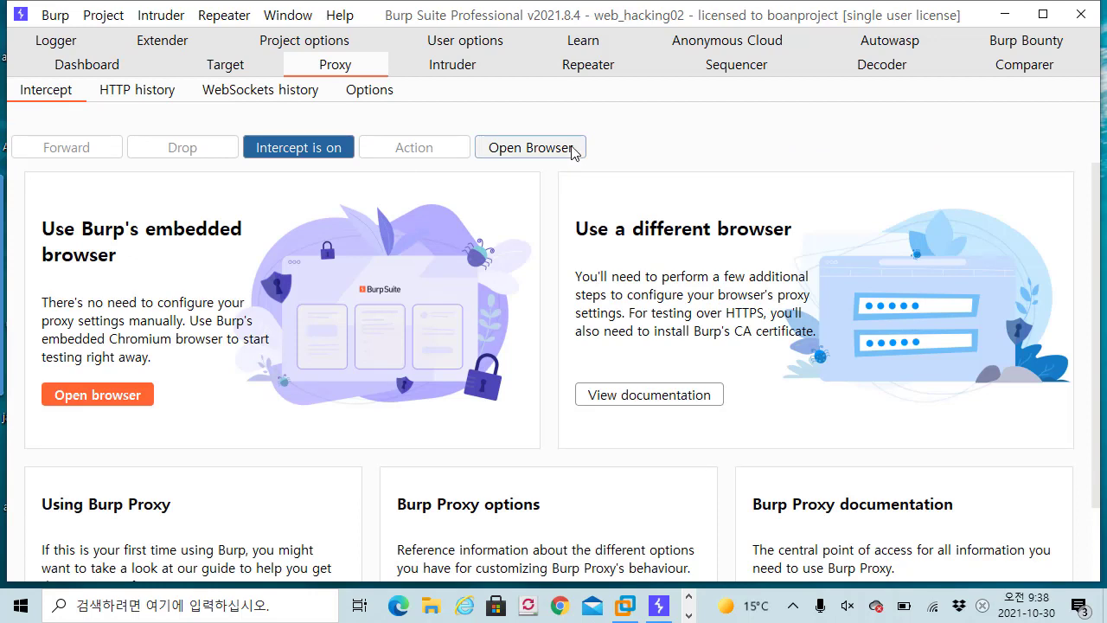
{"action": "left_click", "coordinate": [689, 615]}
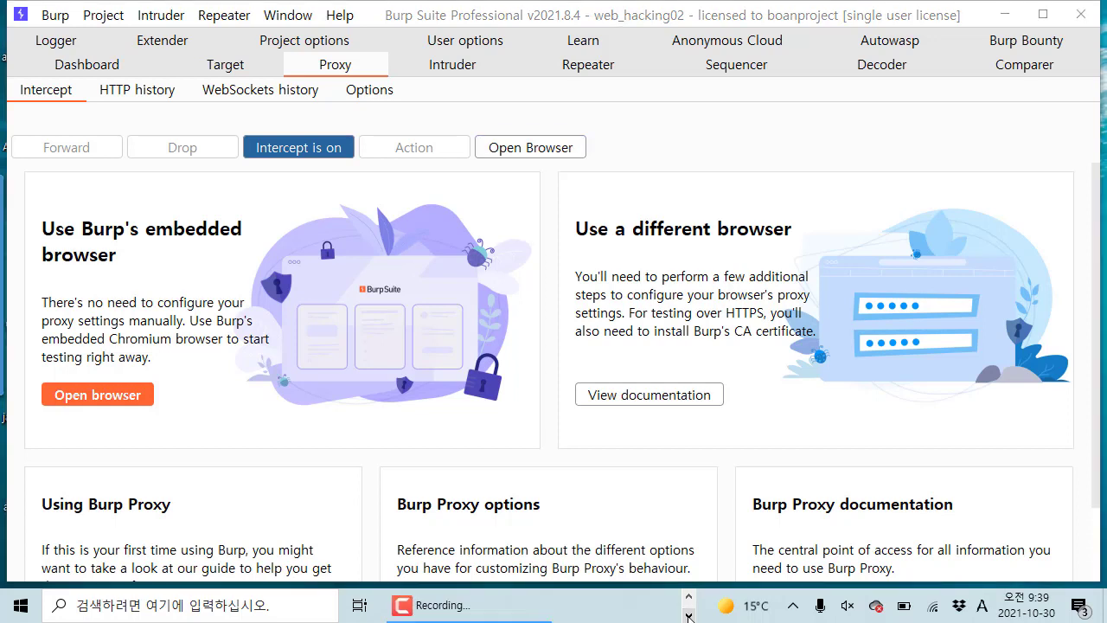
{"action": "left_click", "coordinate": [689, 596]}
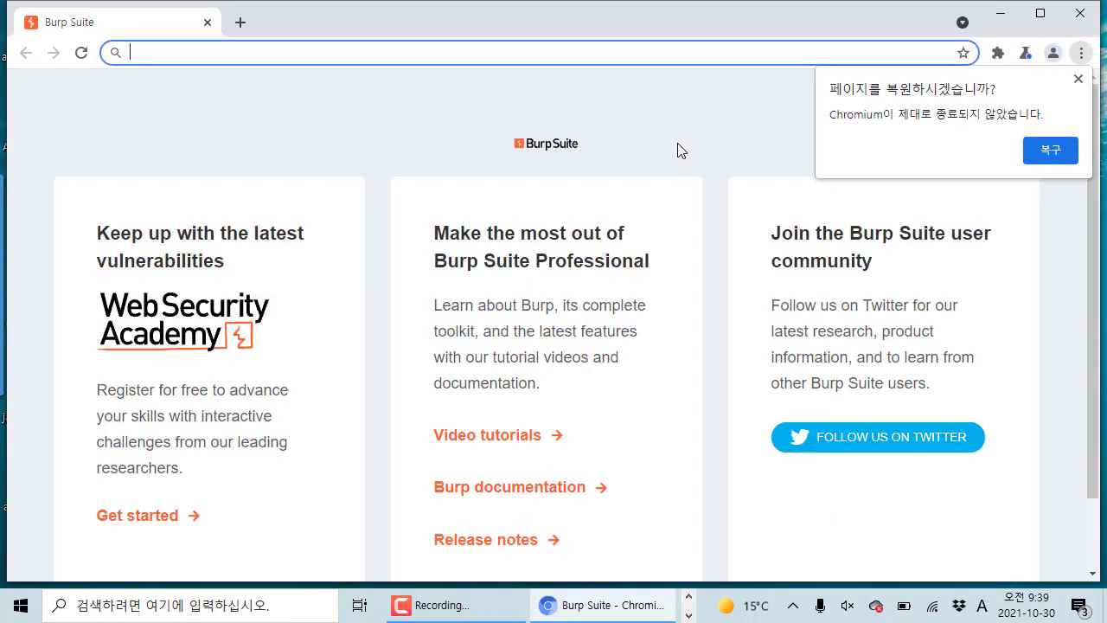
{"action": "left_click", "coordinate": [1079, 78]}
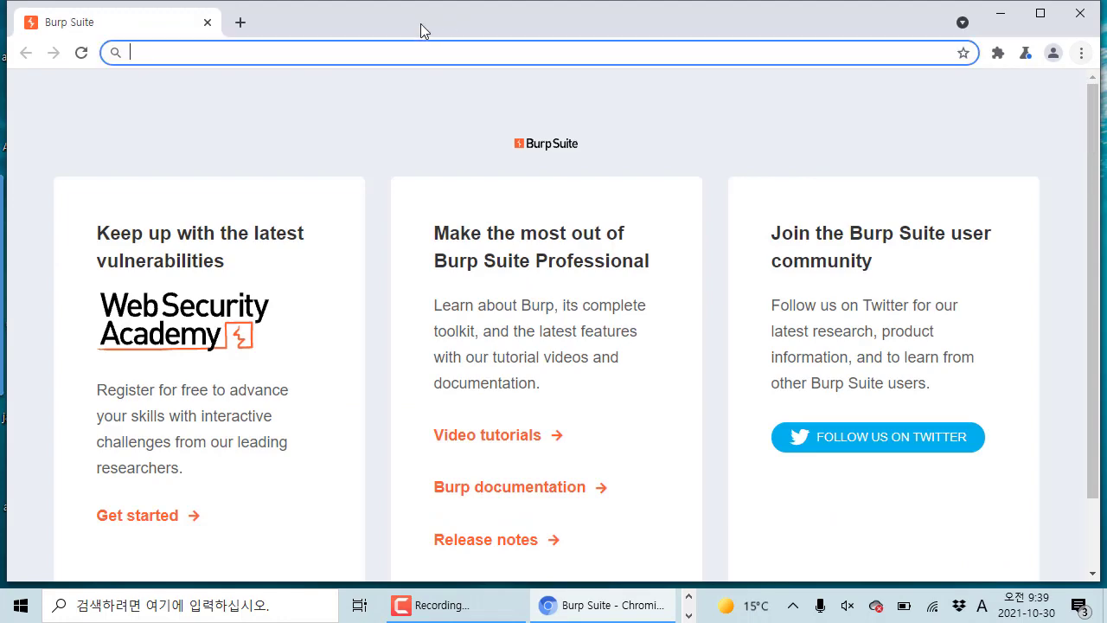
Step: Load 192.168.48.134 in the embedded browser and move its window aside to uncover the Burp window
{"action": "left_click_drag", "start_coordinate": [421, 33], "coordinate": [468, 61]}
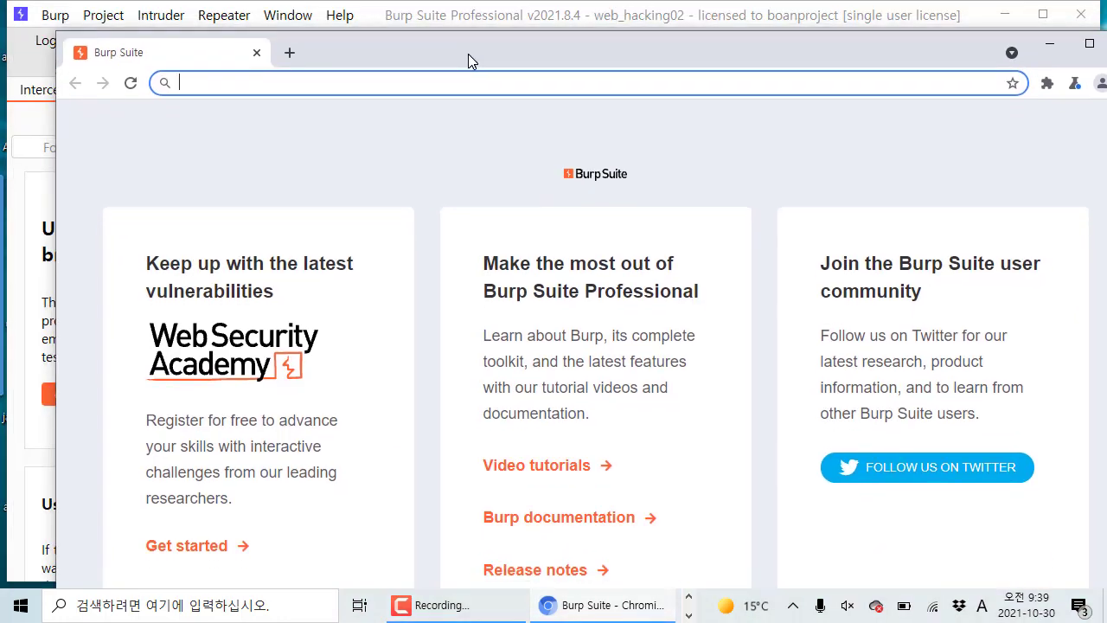
{"action": "left_click_drag", "start_coordinate": [468, 53], "coordinate": [456, 71]}
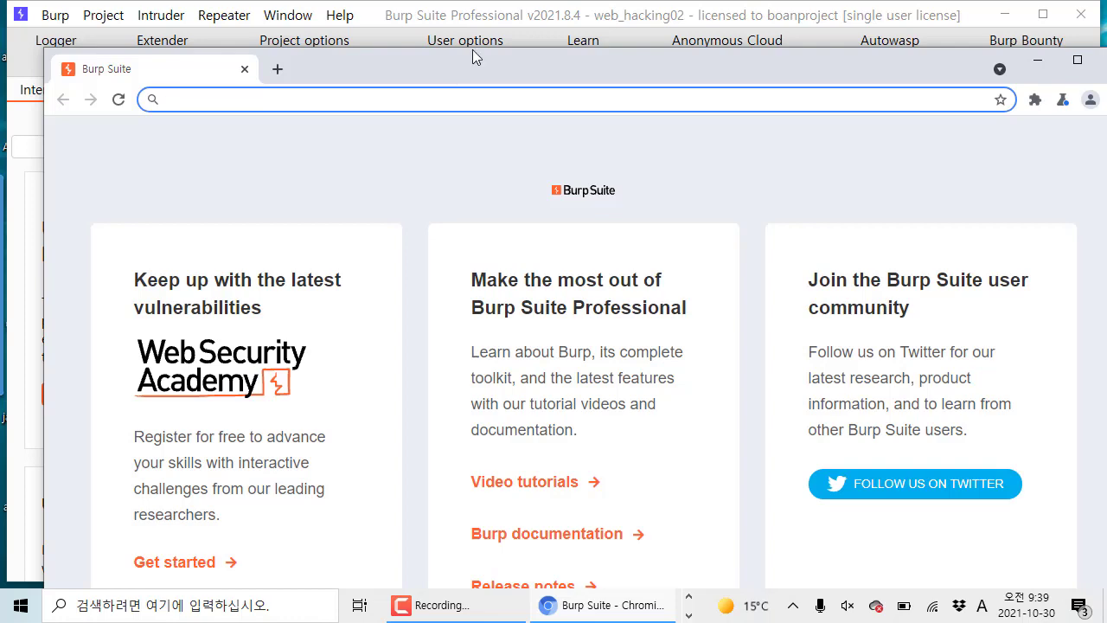
{"action": "left_click_drag", "start_coordinate": [450, 81], "coordinate": [496, 115]}
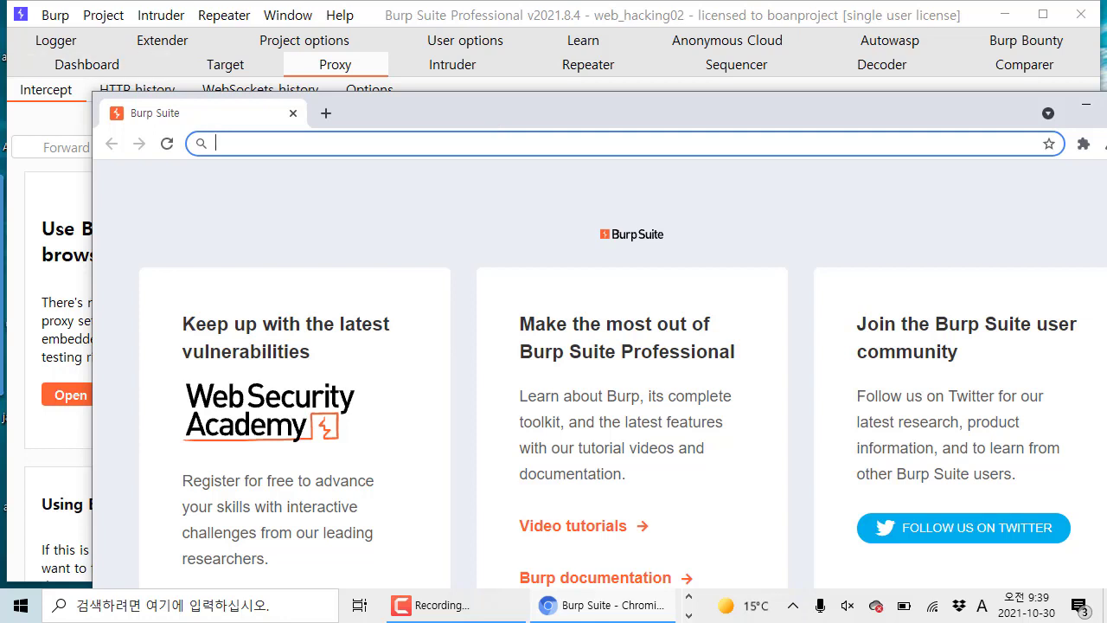
{"action": "key", "text": "Num_Lock"}
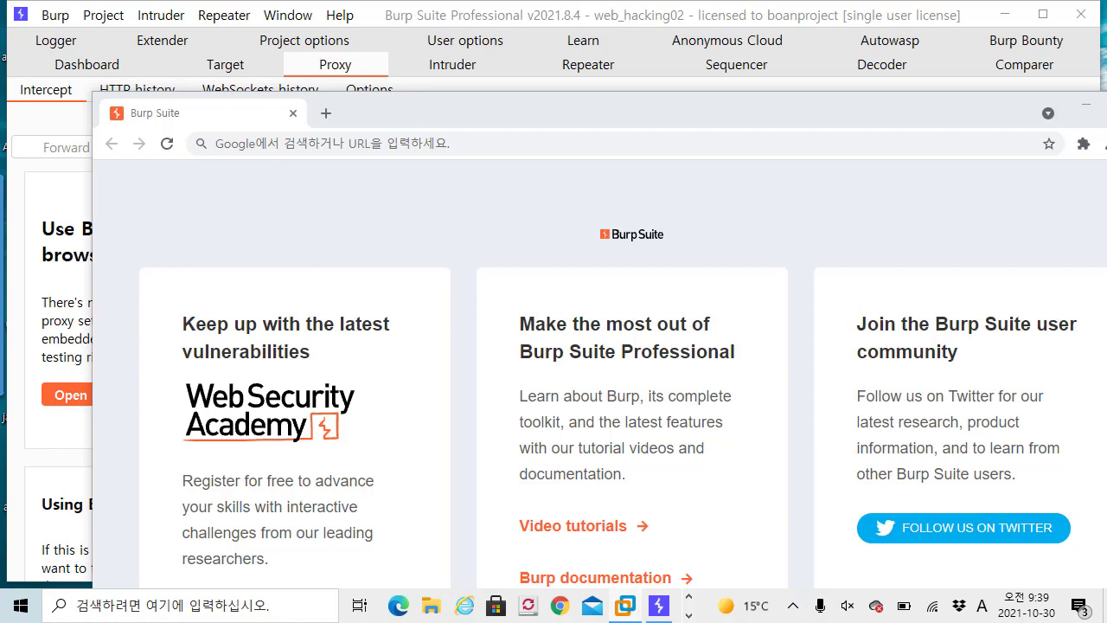
{"action": "key", "text": "Num_Lock"}
{"action": "left_click", "coordinate": [278, 148]}
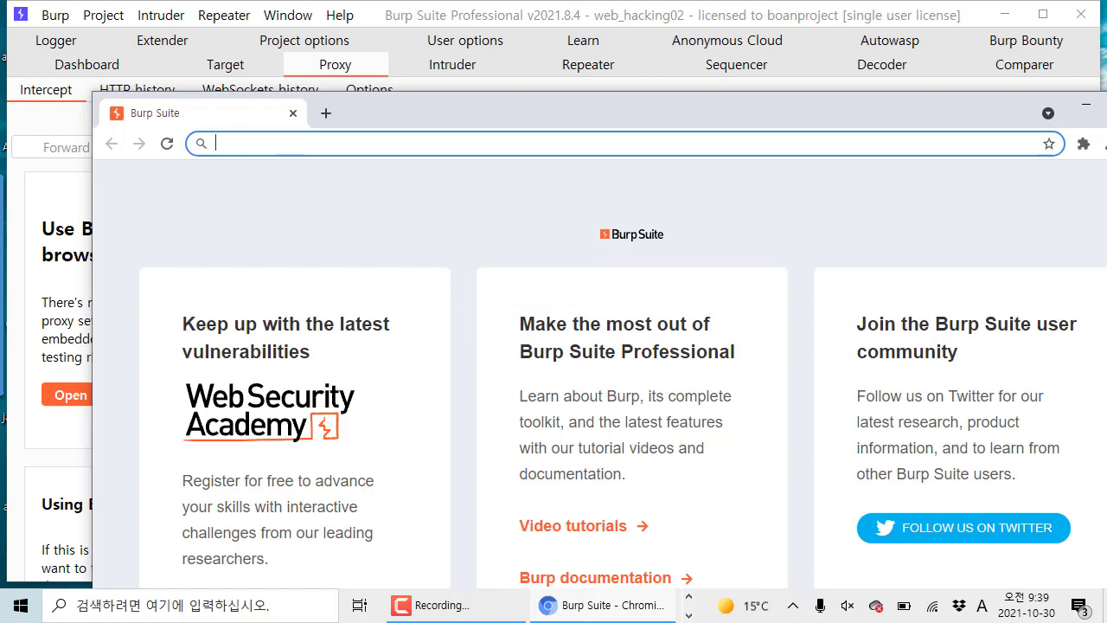
{"action": "type", "text": "192.168.48.134"}
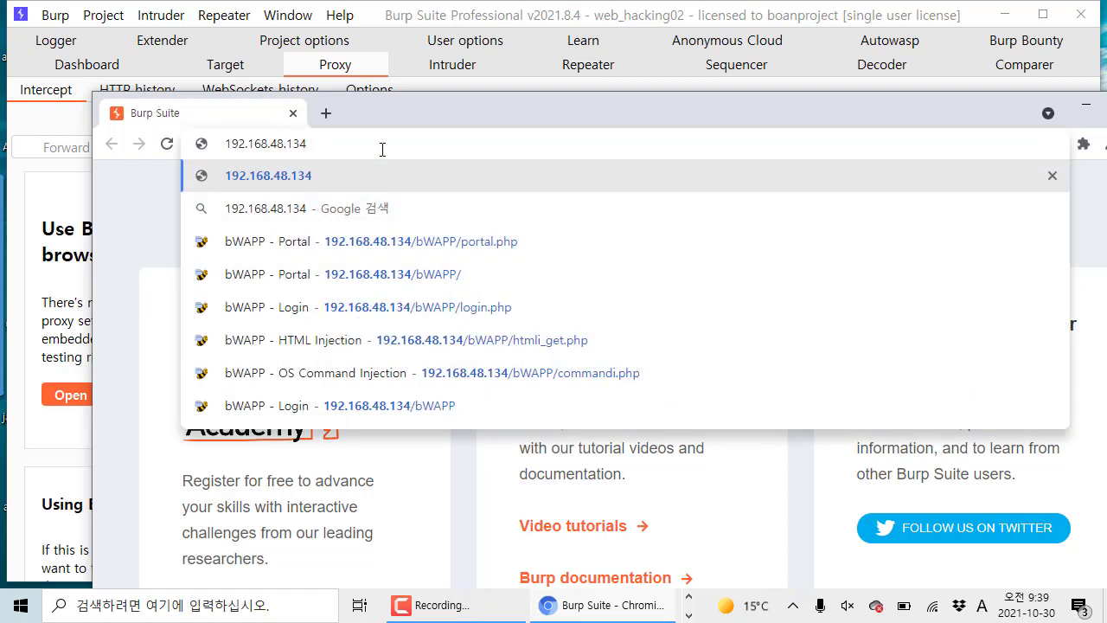
{"action": "key", "text": "Return"}
{"action": "left_click_drag", "start_coordinate": [401, 123], "coordinate": [781, 142]}
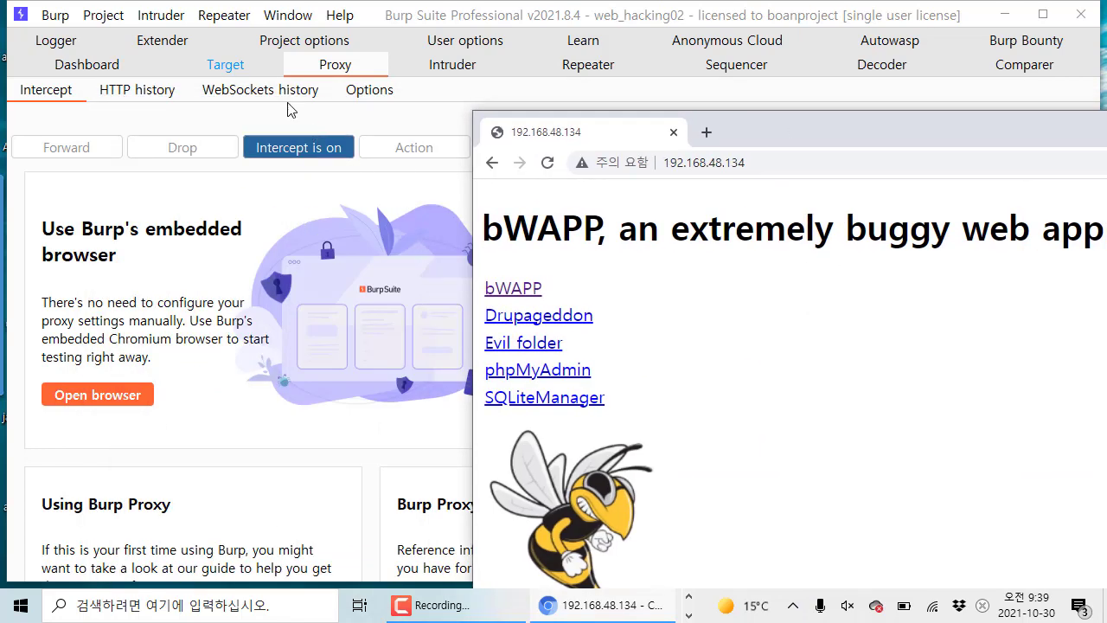
{"action": "left_click", "coordinate": [227, 66]}
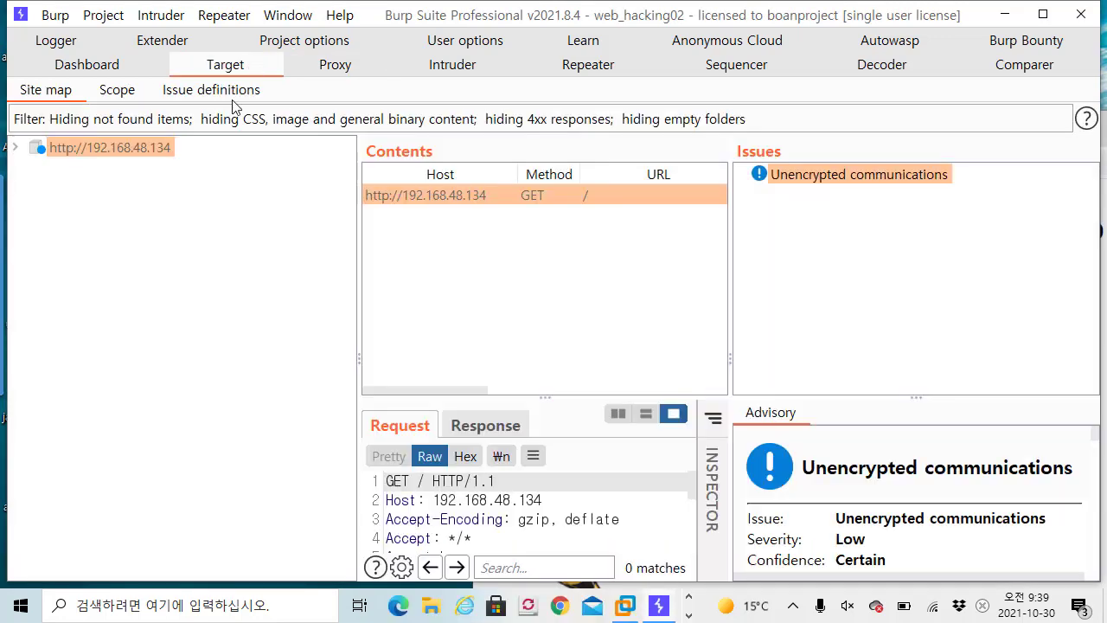
{"action": "left_click", "coordinate": [16, 149]}
{"action": "key", "text": "alt+Tab"}
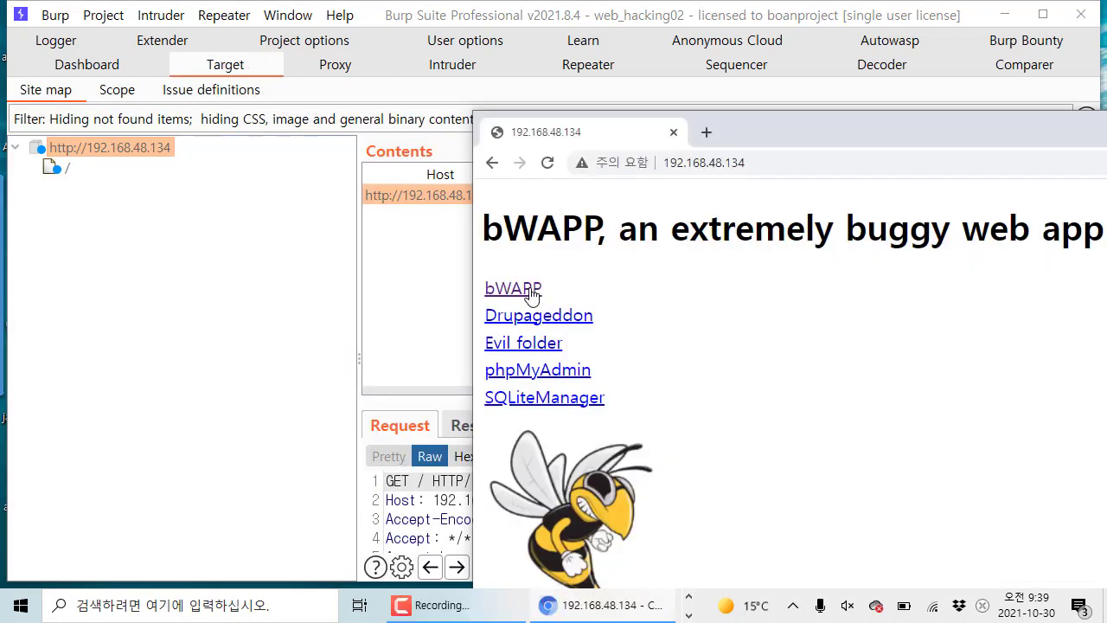
Step: Open the bWAPP link in the embedded browser, forward its intercepted request in Burp's proxy, and turn interception off
{"action": "left_click", "coordinate": [513, 289]}
{"action": "key", "text": "alt+Tab"}
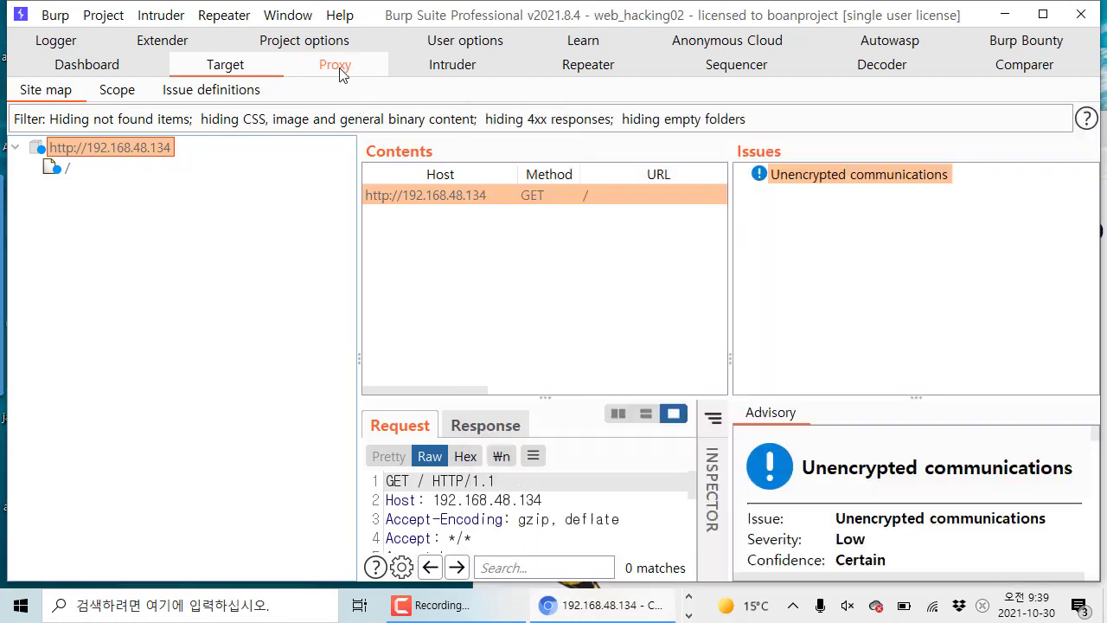
{"action": "left_click", "coordinate": [335, 65]}
{"action": "left_click", "coordinate": [286, 260]}
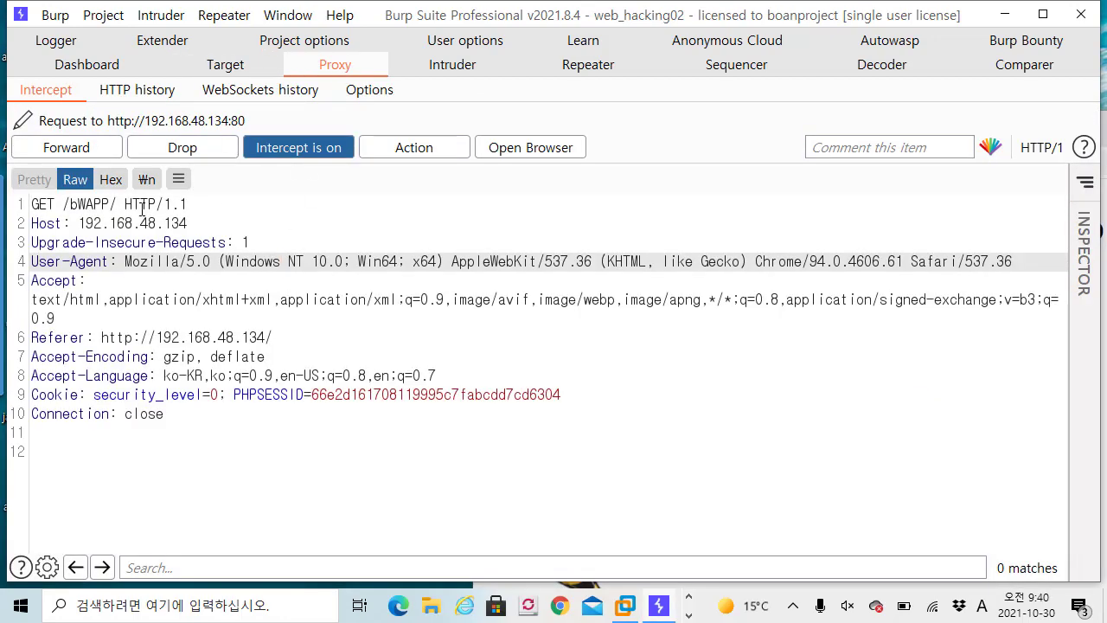
{"action": "left_click", "coordinate": [105, 154]}
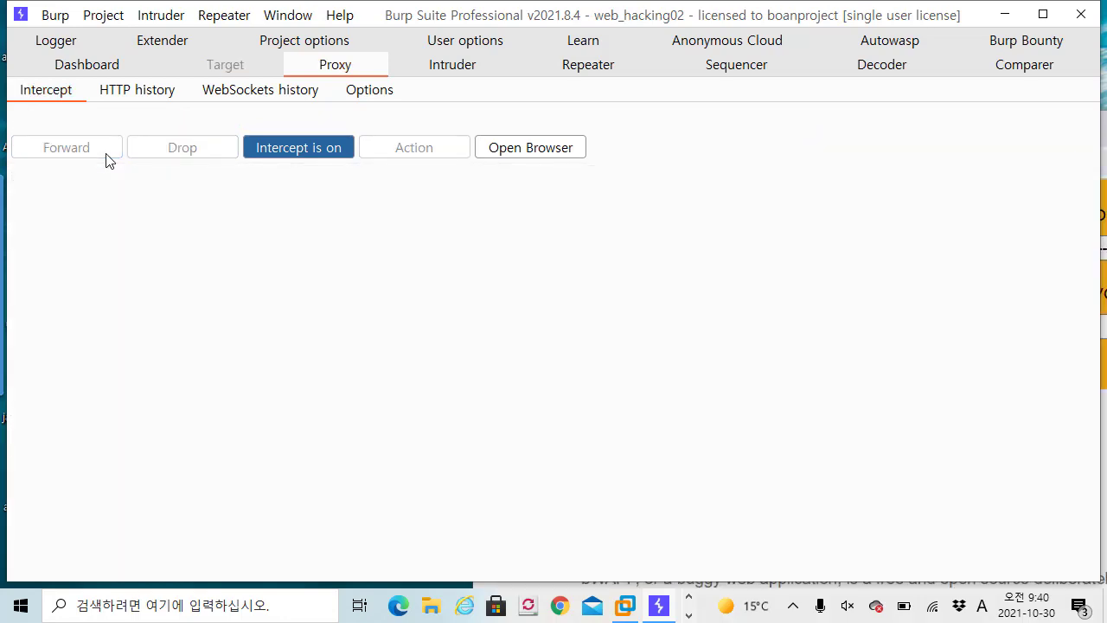
{"action": "left_click", "coordinate": [323, 153]}
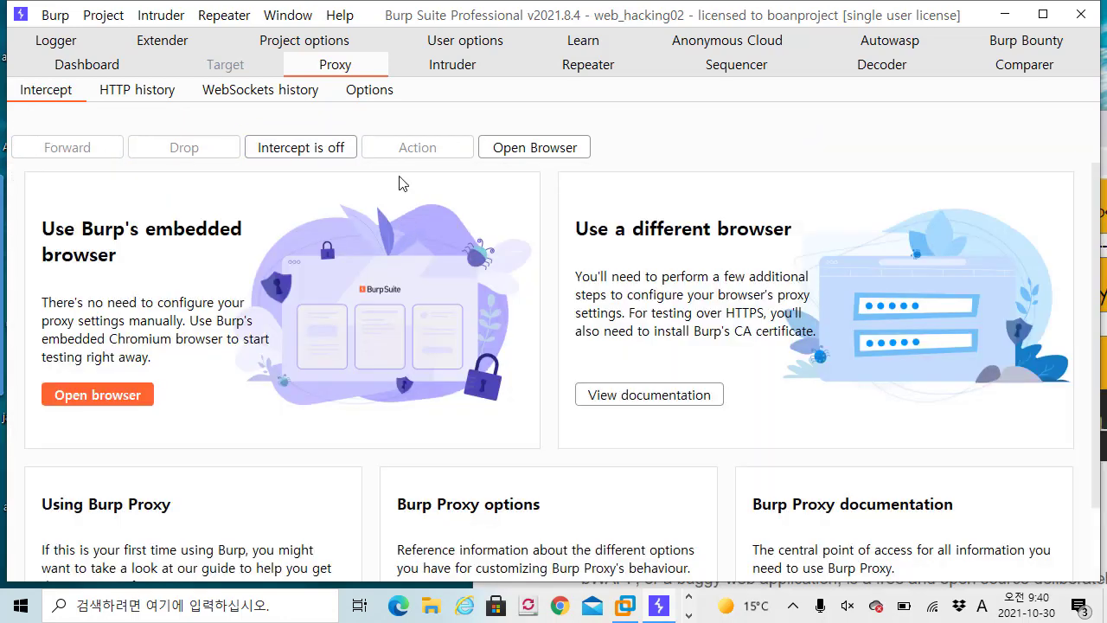
Step: Switch to the Chromium browser and load the HTML Injection - Reflected (GET) bug page from the bWAPP portal
{"action": "key", "text": "alt+Tab"}
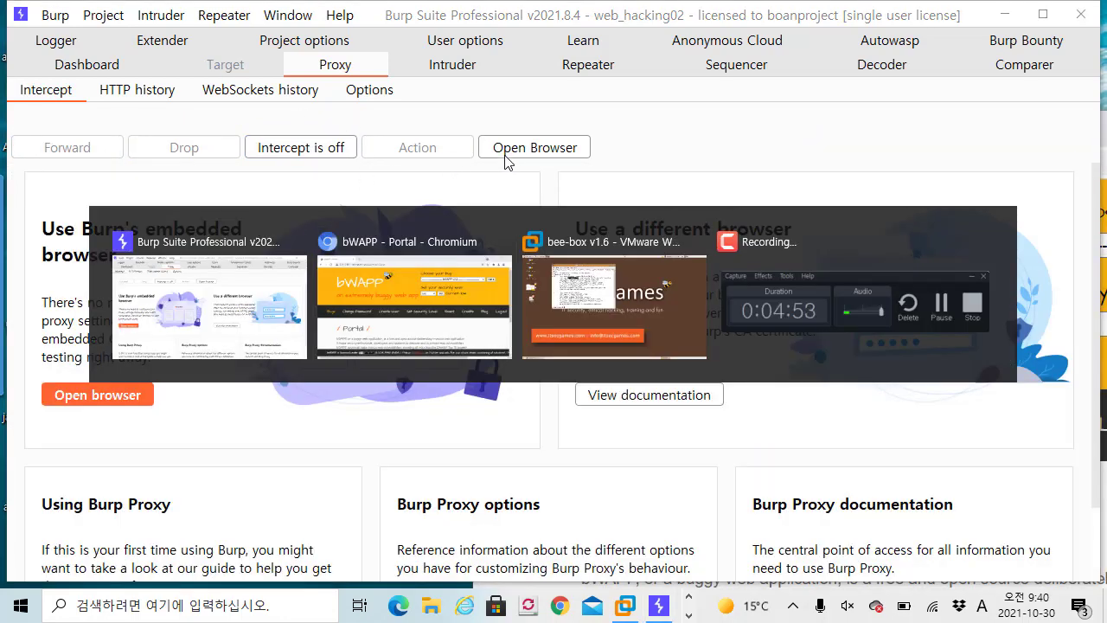
{"action": "left_click_drag", "start_coordinate": [753, 141], "coordinate": [524, 53]}
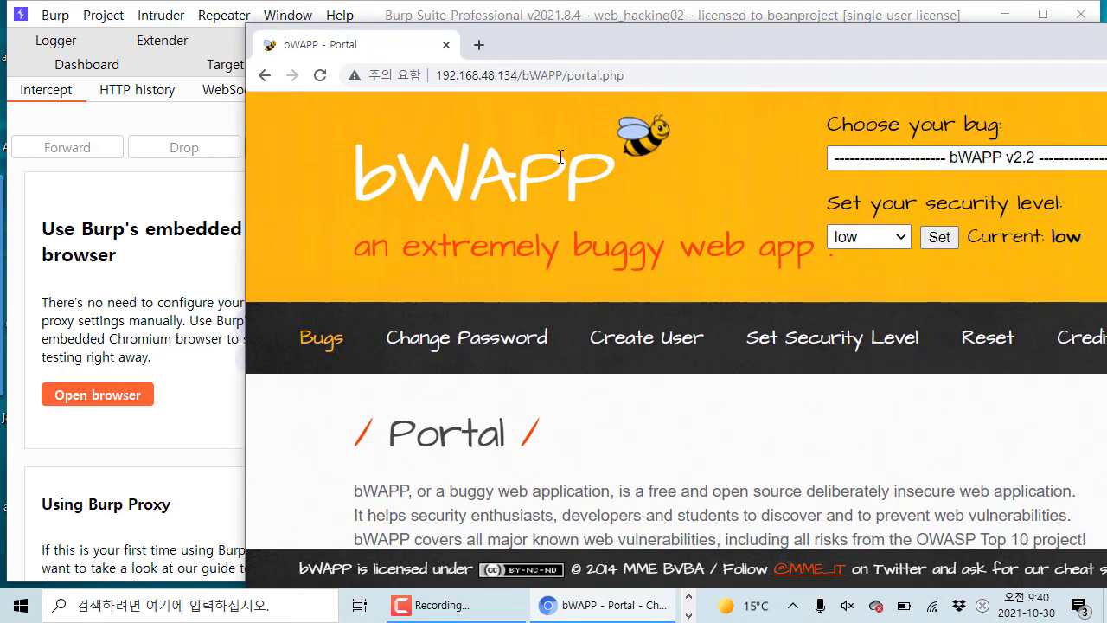
{"action": "scroll", "coordinate": [519, 233], "scroll_direction": "down", "scroll_amount": 2}
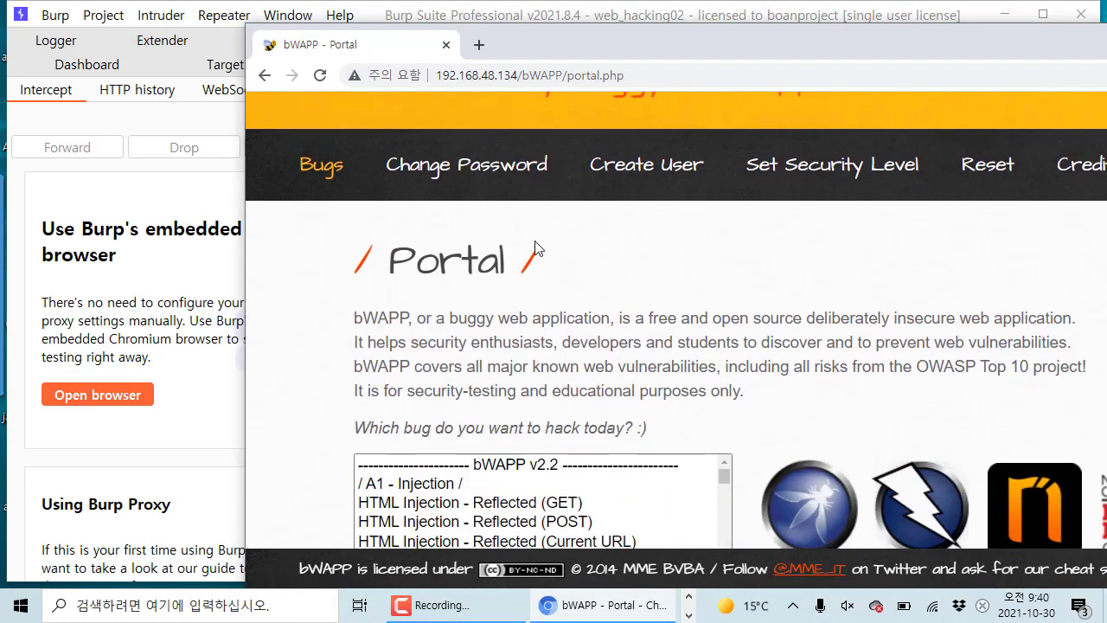
{"action": "scroll", "coordinate": [531, 311], "scroll_direction": "down", "scroll_amount": 2}
{"action": "scroll", "coordinate": [531, 311], "scroll_direction": "up", "scroll_amount": 3}
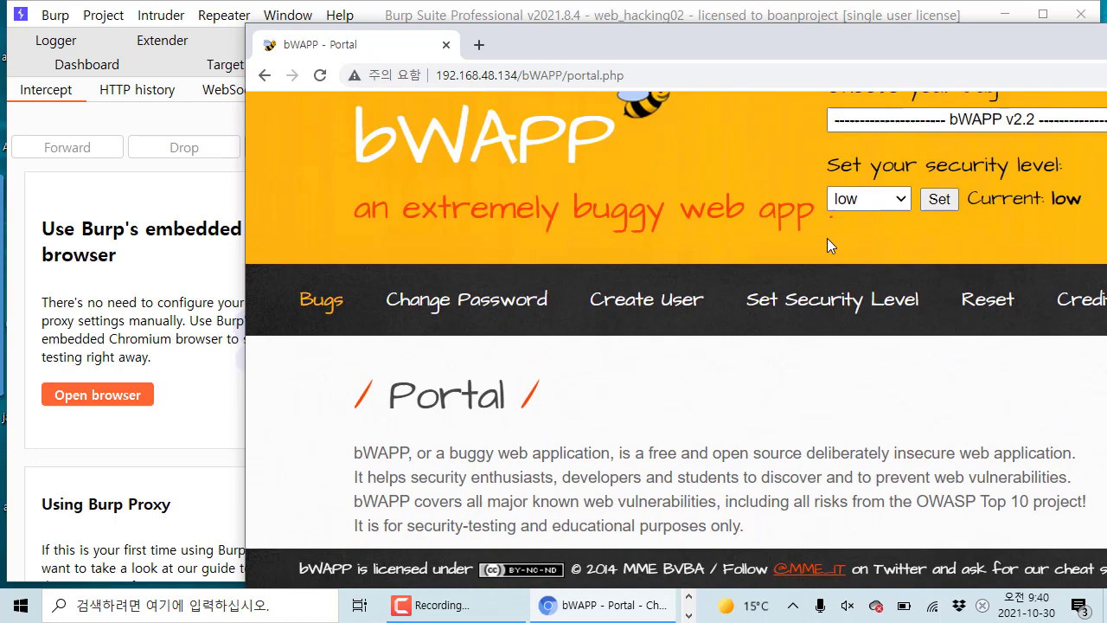
{"action": "left_click", "coordinate": [940, 121]}
{"action": "left_click", "coordinate": [906, 209]}
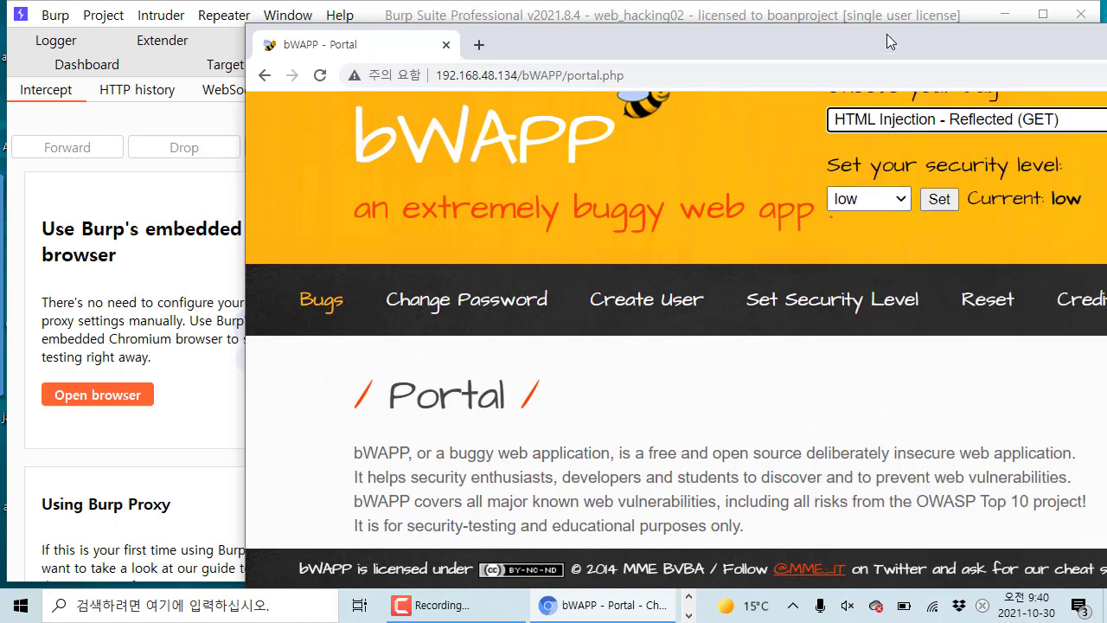
{"action": "left_click_drag", "start_coordinate": [887, 34], "coordinate": [446, 45]}
{"action": "left_click", "coordinate": [780, 131]}
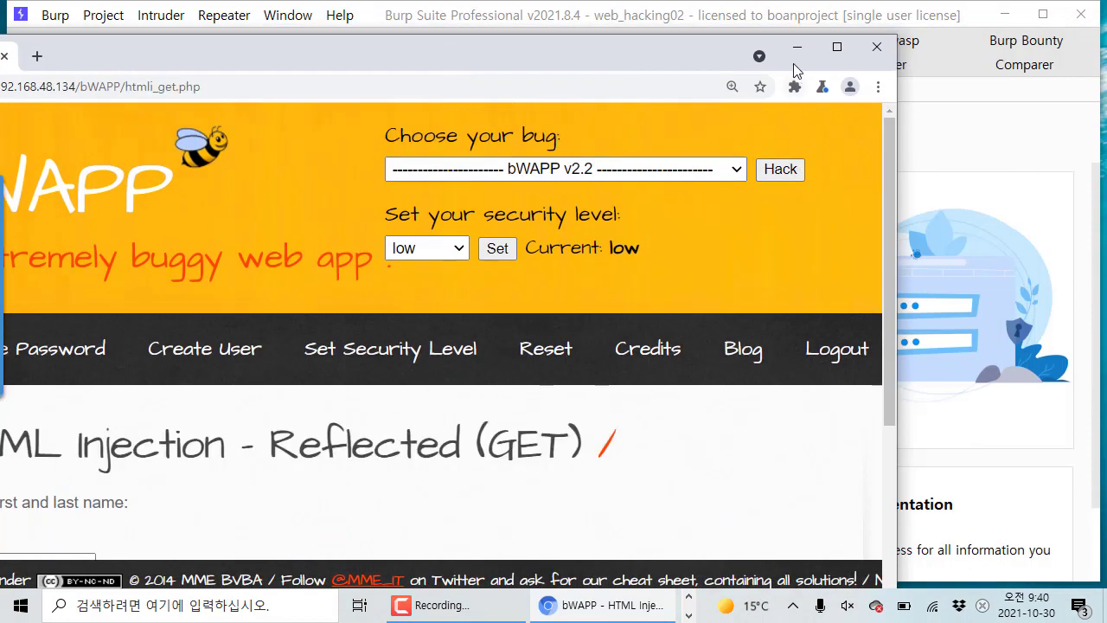
{"action": "left_click", "coordinate": [797, 46]}
{"action": "left_click", "coordinate": [223, 65]}
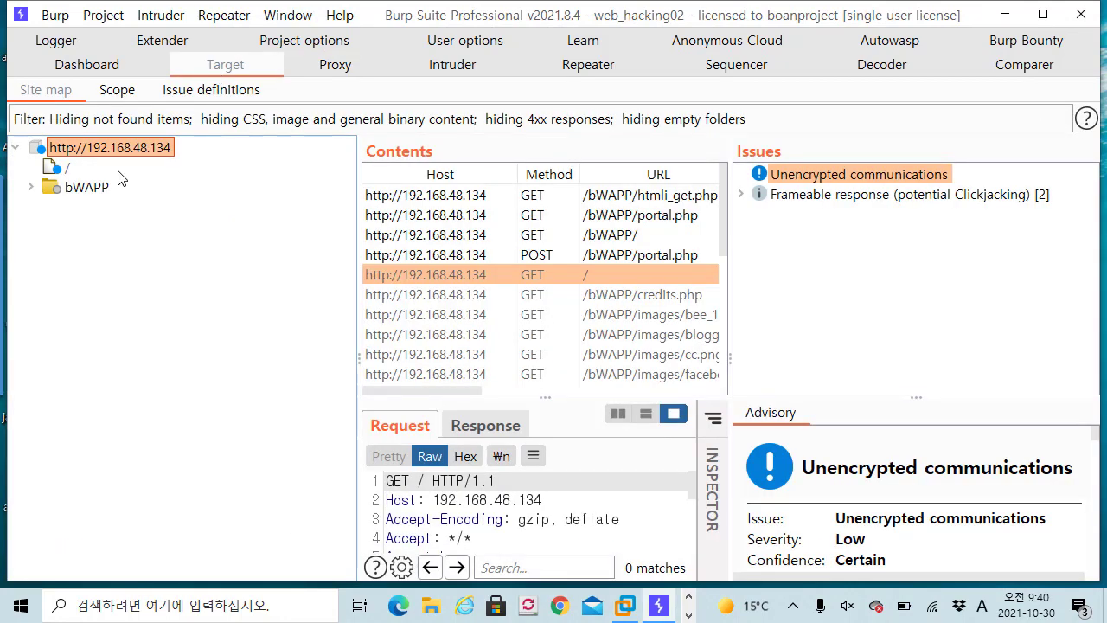
{"action": "left_click", "coordinate": [32, 188]}
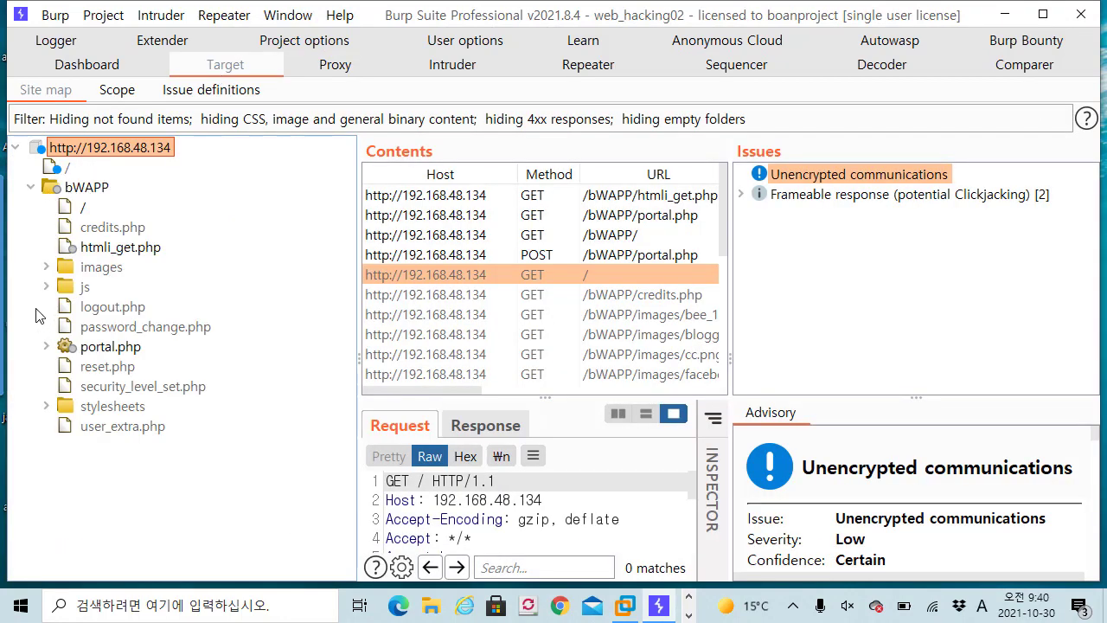
Step: Adjust the site map's pane dividers, giving the request and advisory panes more height
{"action": "left_click_drag", "start_coordinate": [731, 253], "coordinate": [798, 256]}
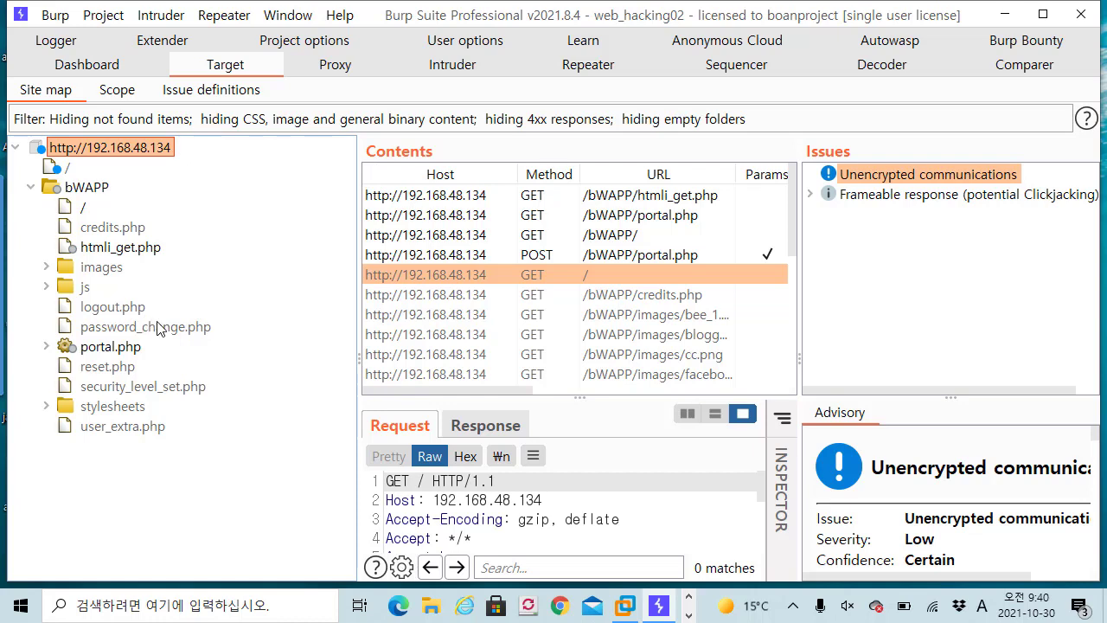
{"action": "left_click_drag", "start_coordinate": [799, 217], "coordinate": [727, 214]}
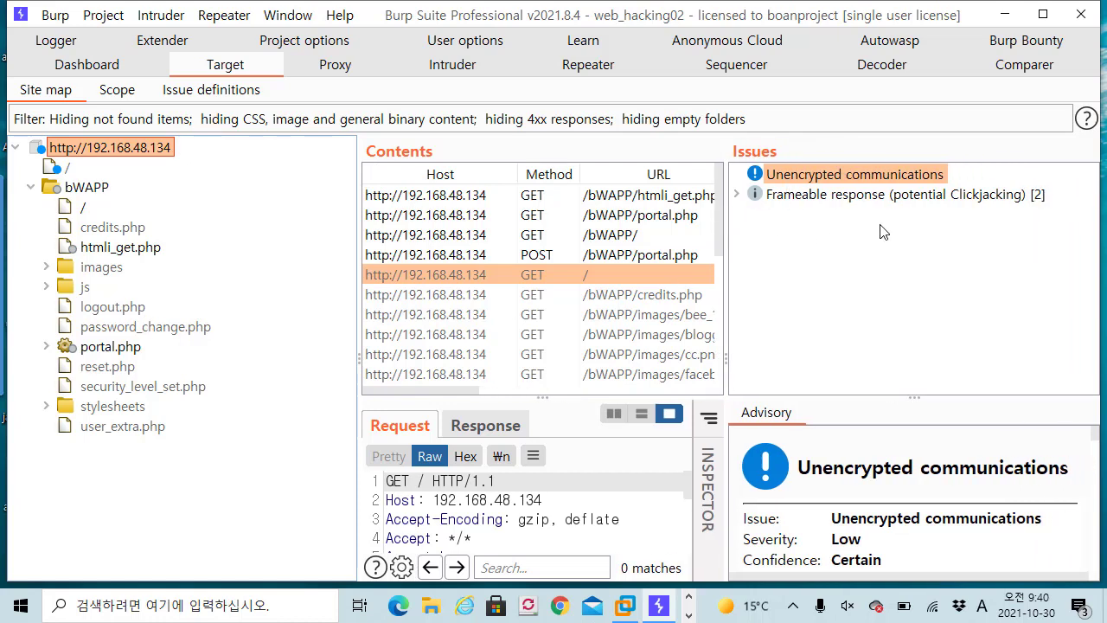
{"action": "left_click_drag", "start_coordinate": [908, 398], "coordinate": [908, 357]}
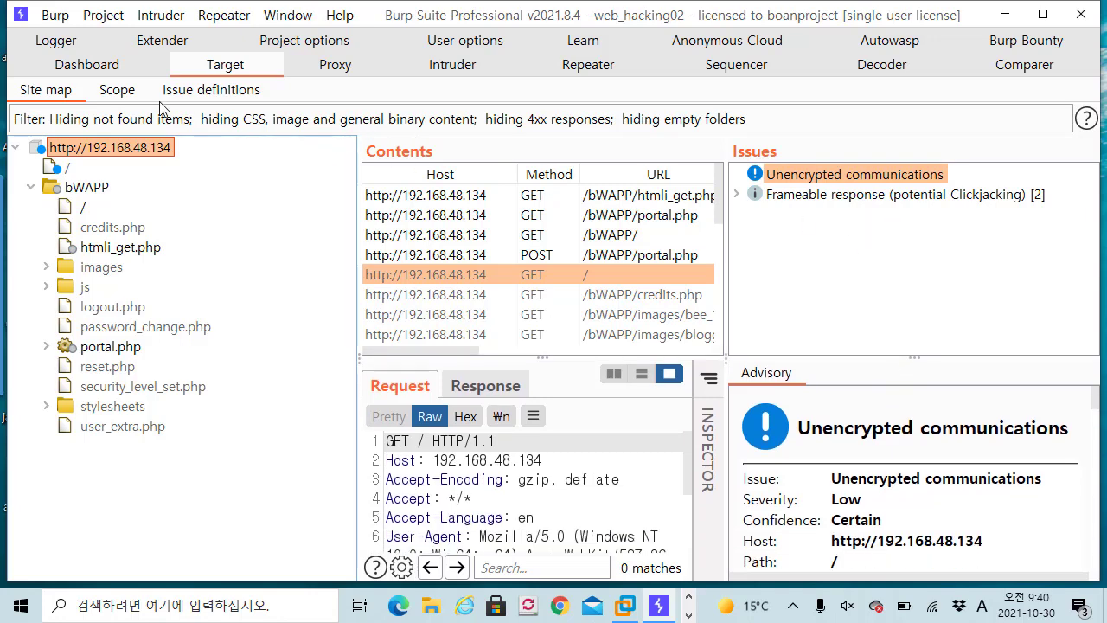
Step: Review the dashboard's live tasks and the site map's Frameable response issue, and narrow the site map tree pane
{"action": "left_click", "coordinate": [130, 68]}
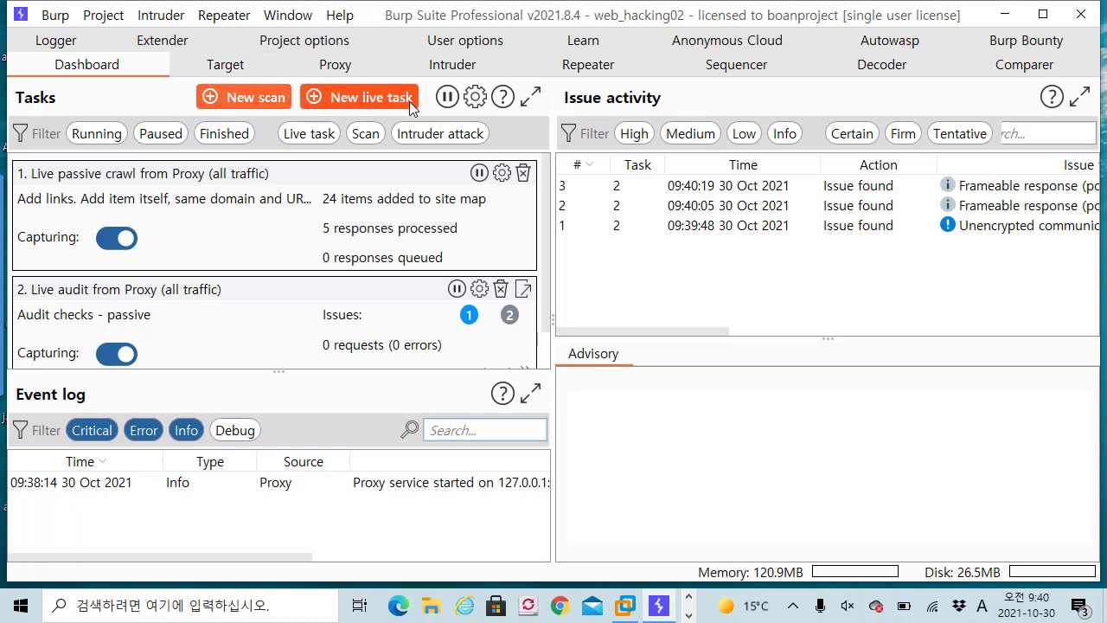
{"action": "scroll", "coordinate": [394, 264], "scroll_direction": "down", "scroll_amount": 1}
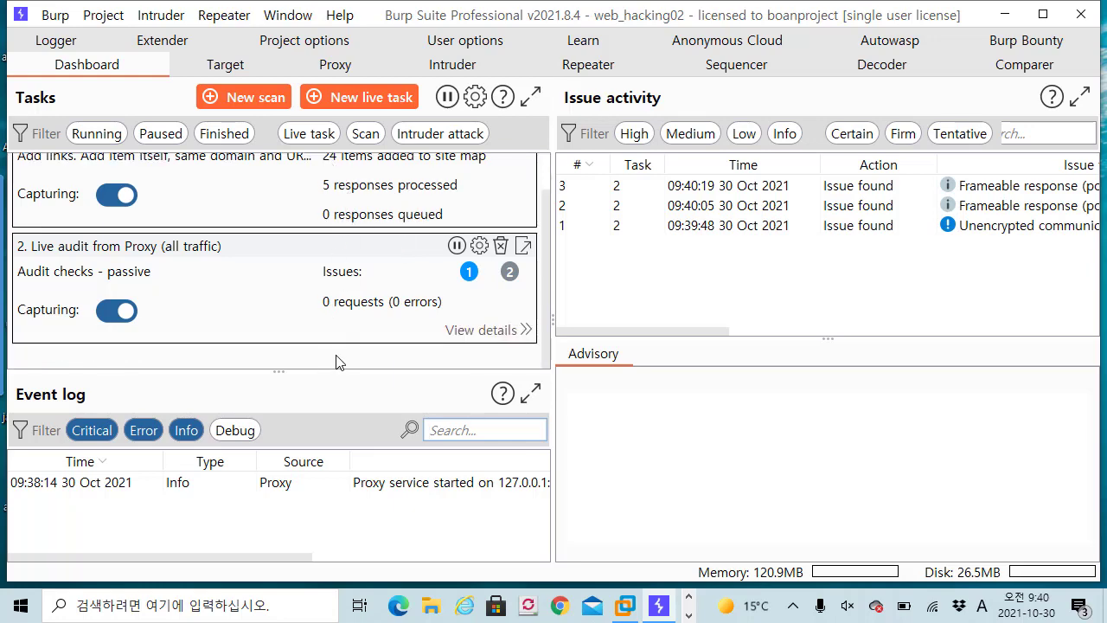
{"action": "left_click", "coordinate": [246, 69]}
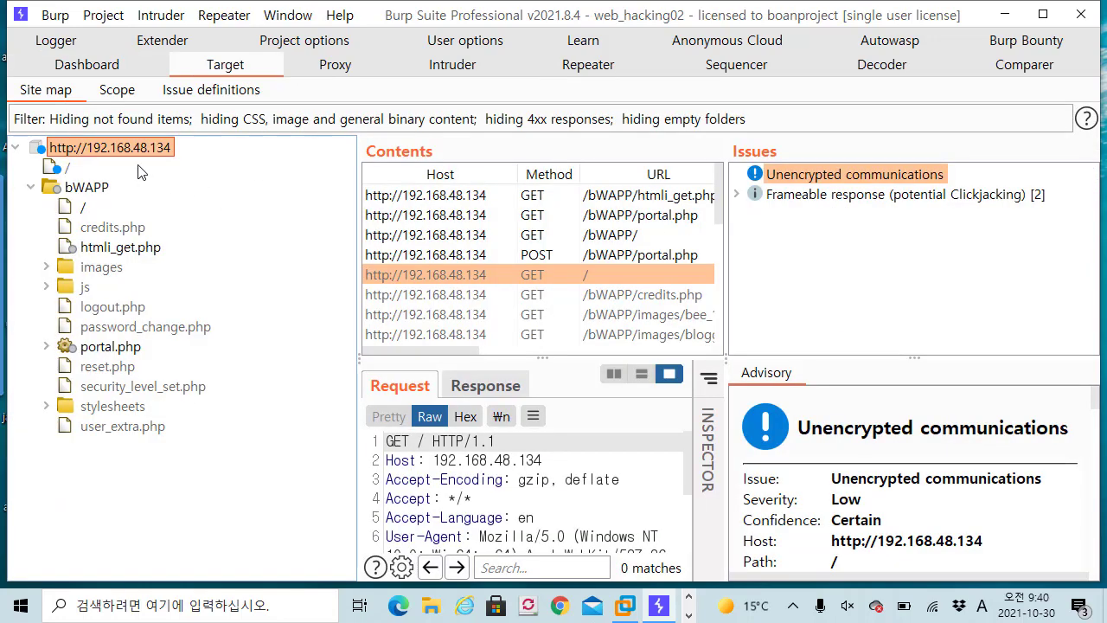
{"action": "left_click", "coordinate": [738, 194]}
{"action": "left_click", "coordinate": [738, 195]}
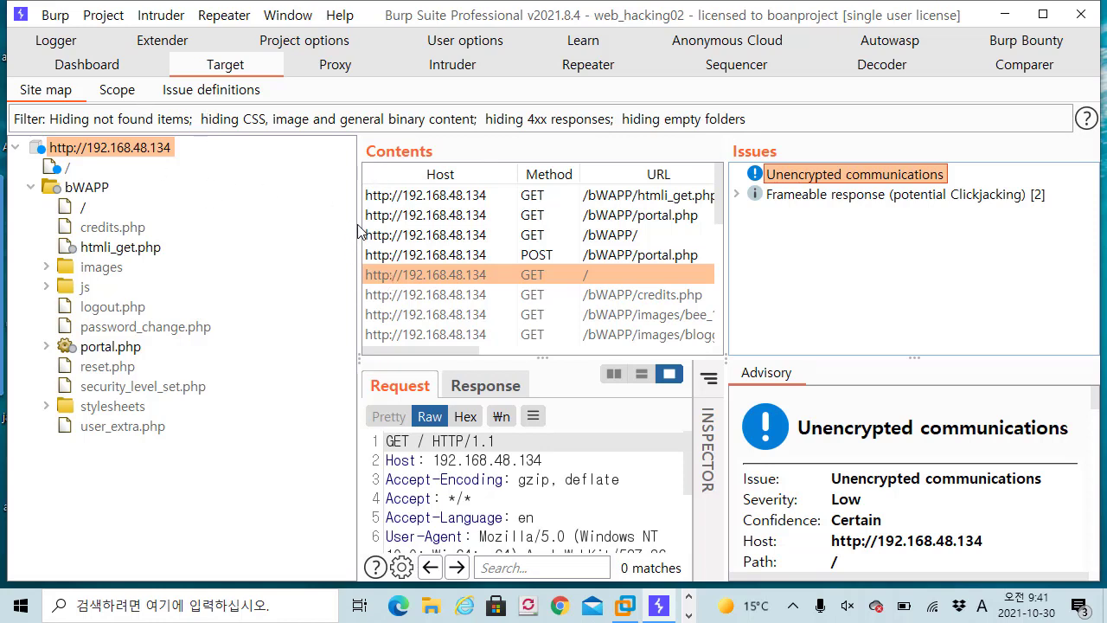
{"action": "left_click_drag", "start_coordinate": [358, 233], "coordinate": [283, 226]}
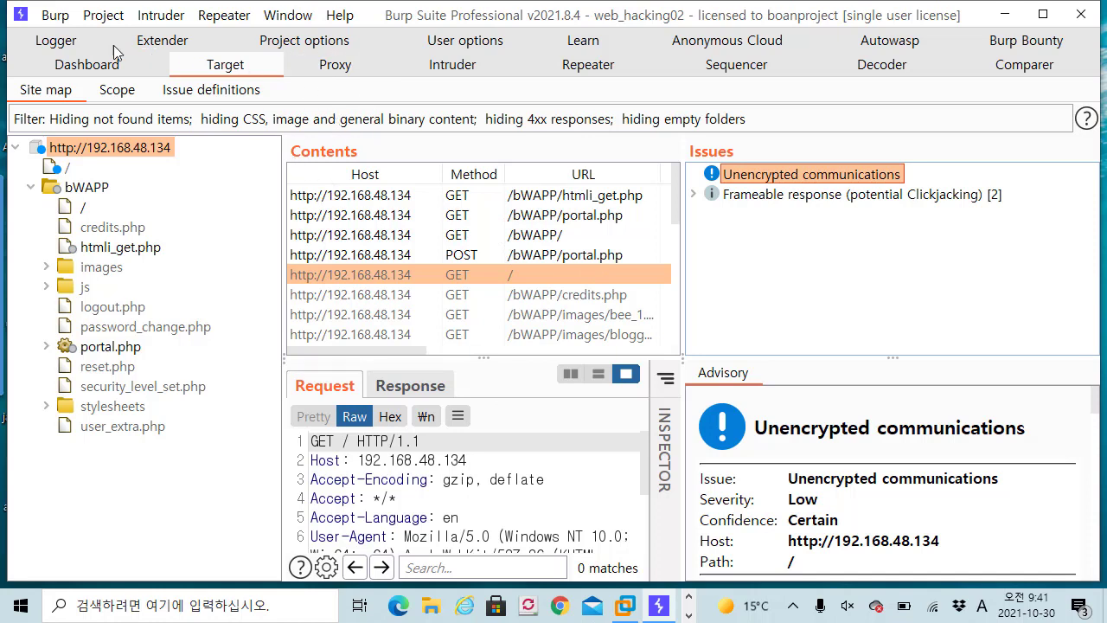
{"action": "left_click", "coordinate": [68, 22]}
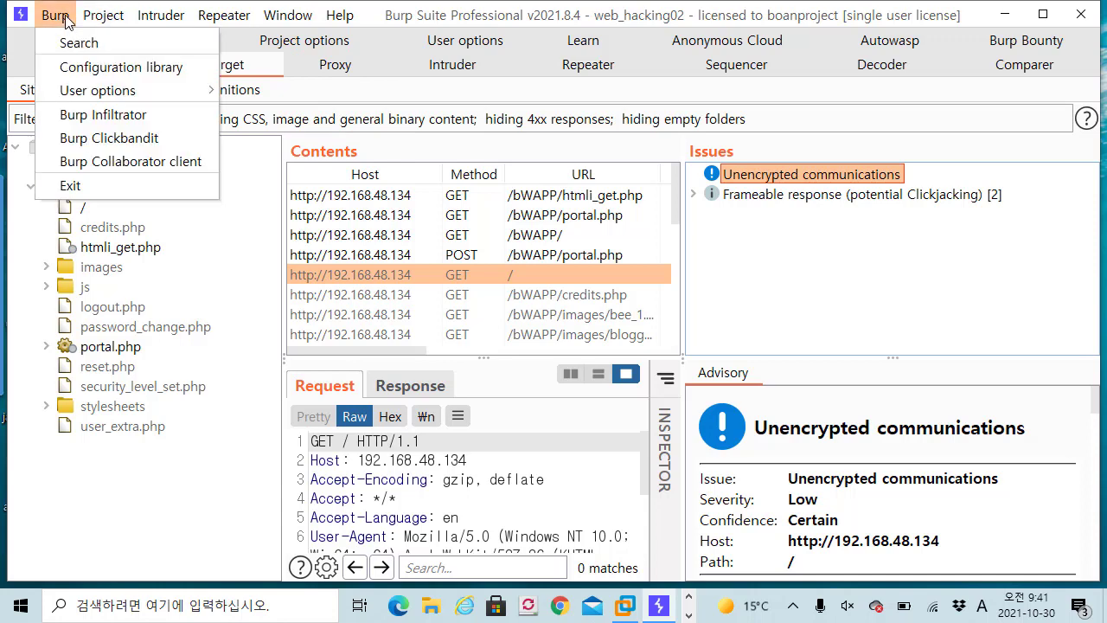
{"action": "mouse_move", "coordinate": [174, 20]}
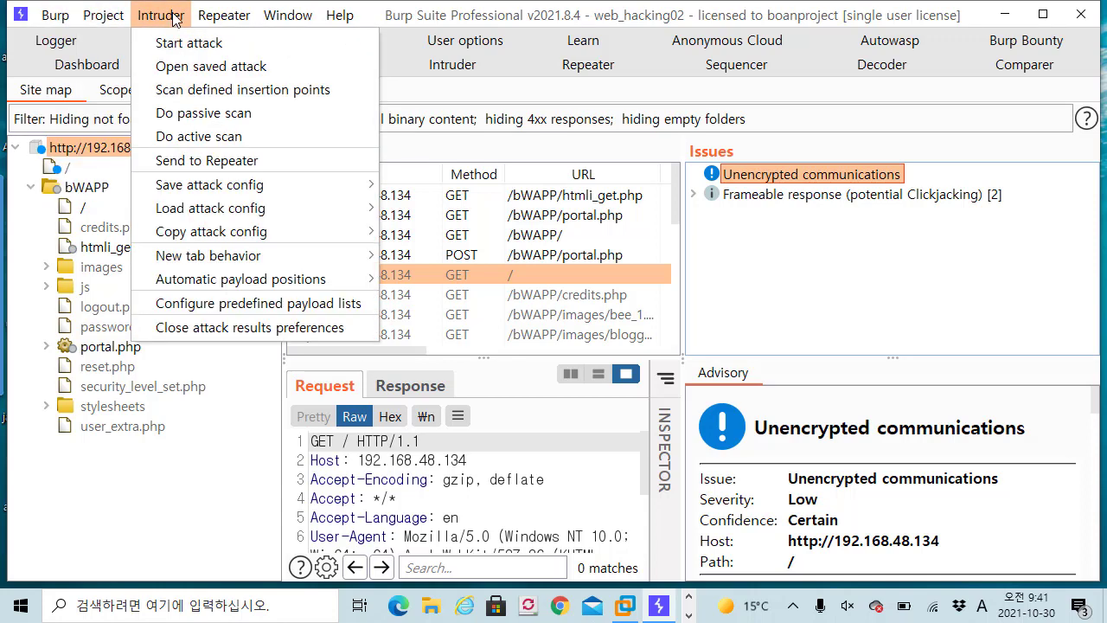
{"action": "mouse_move", "coordinate": [119, 17]}
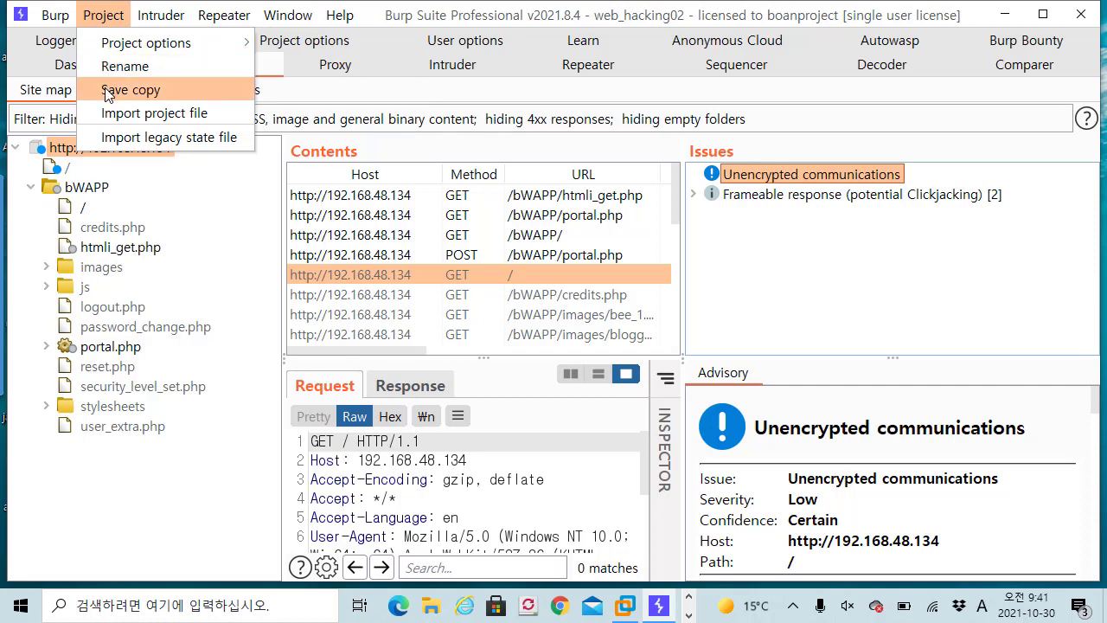
{"action": "mouse_move", "coordinate": [54, 15]}
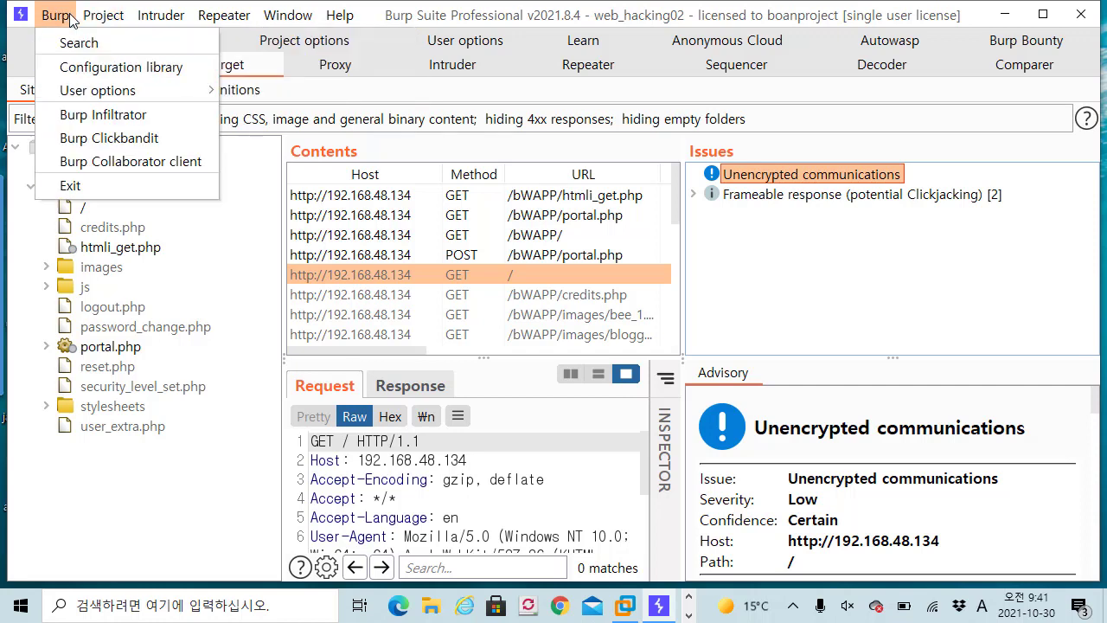
{"action": "mouse_move", "coordinate": [80, 91]}
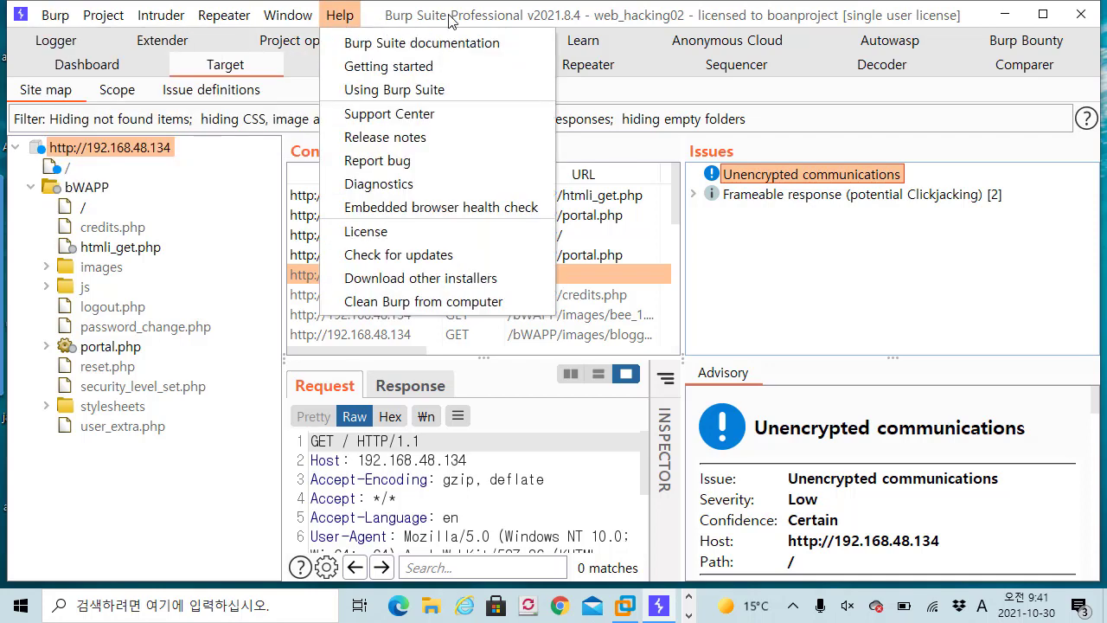
{"action": "key", "text": "Escape"}
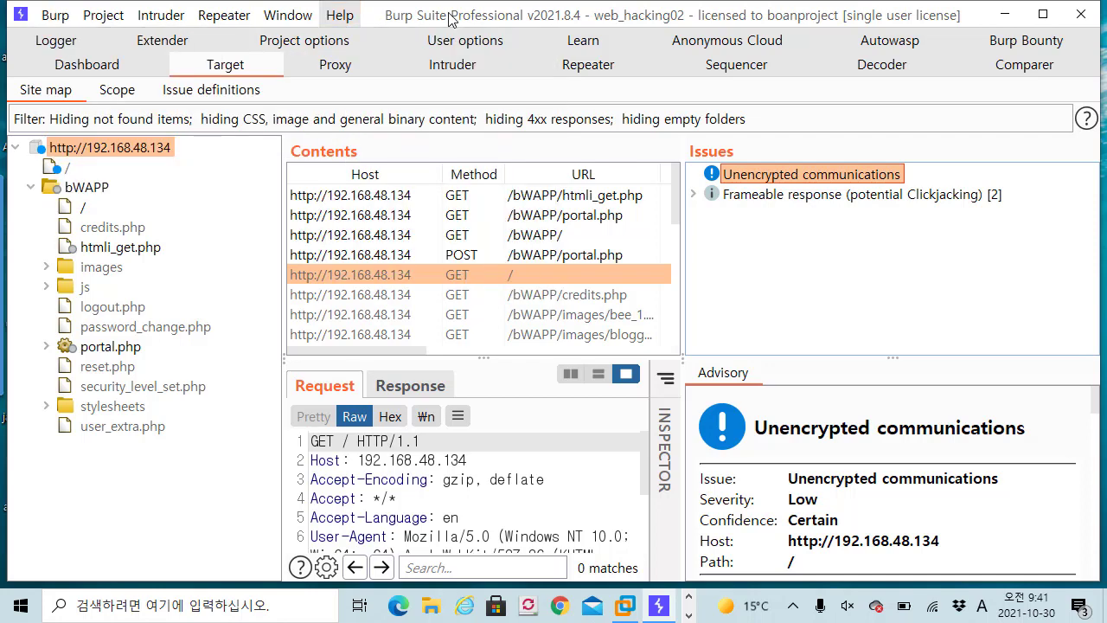
Step: Exit Burp Suite, confirming the closing of all its windows, and relaunch Burp Suite Professional through the Windows search for "burp"
{"action": "left_click", "coordinate": [1082, 14]}
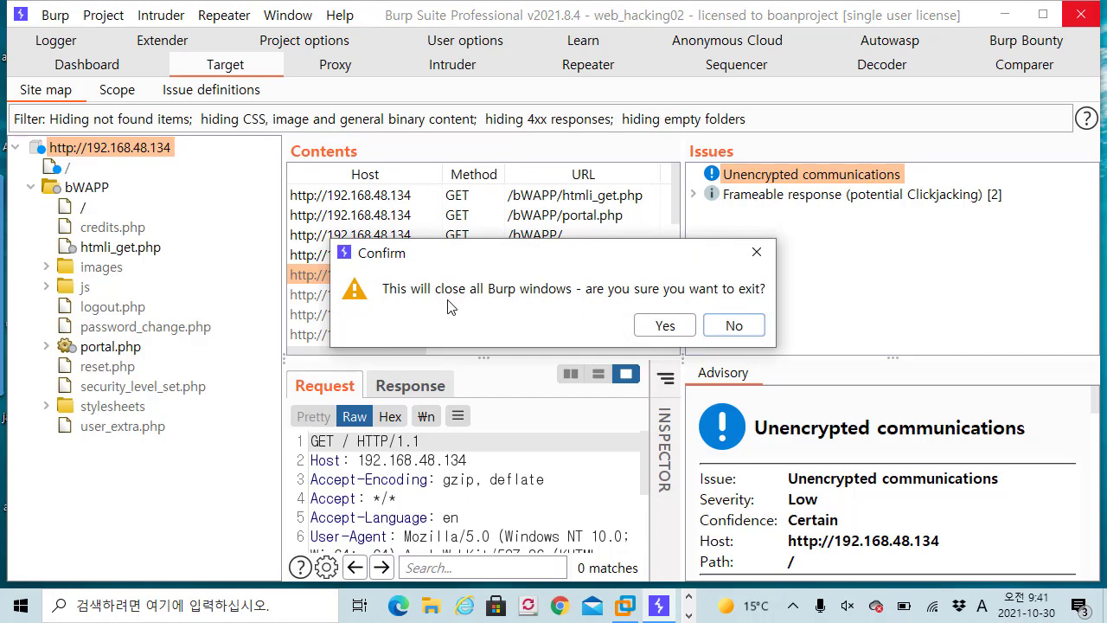
{"action": "left_click", "coordinate": [667, 325]}
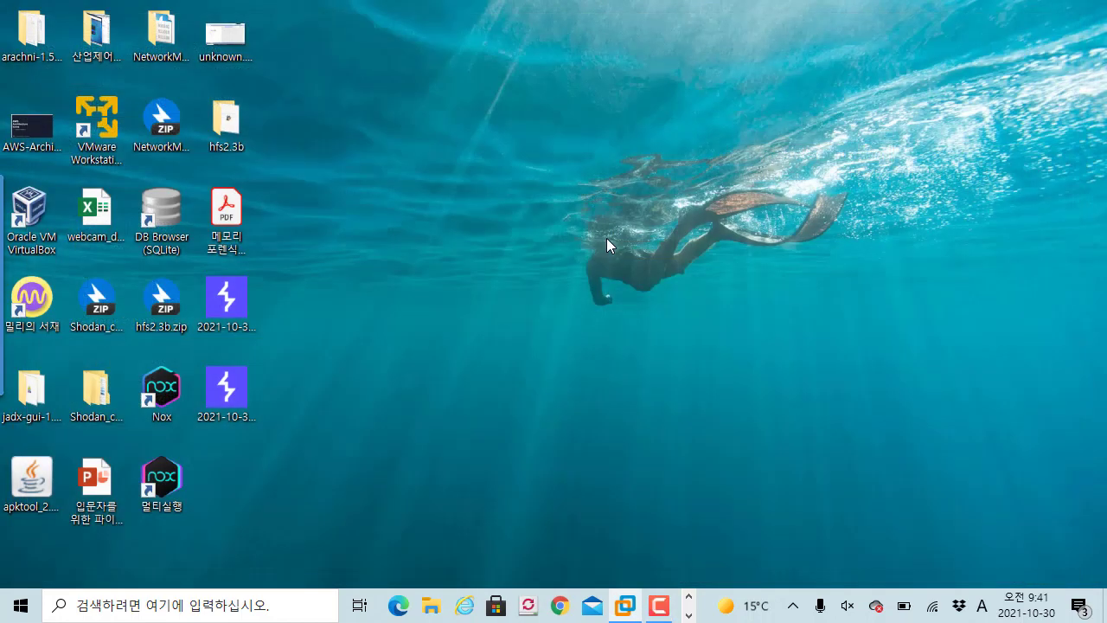
{"action": "key", "text": "super"}
{"action": "type", "text": "bru"}
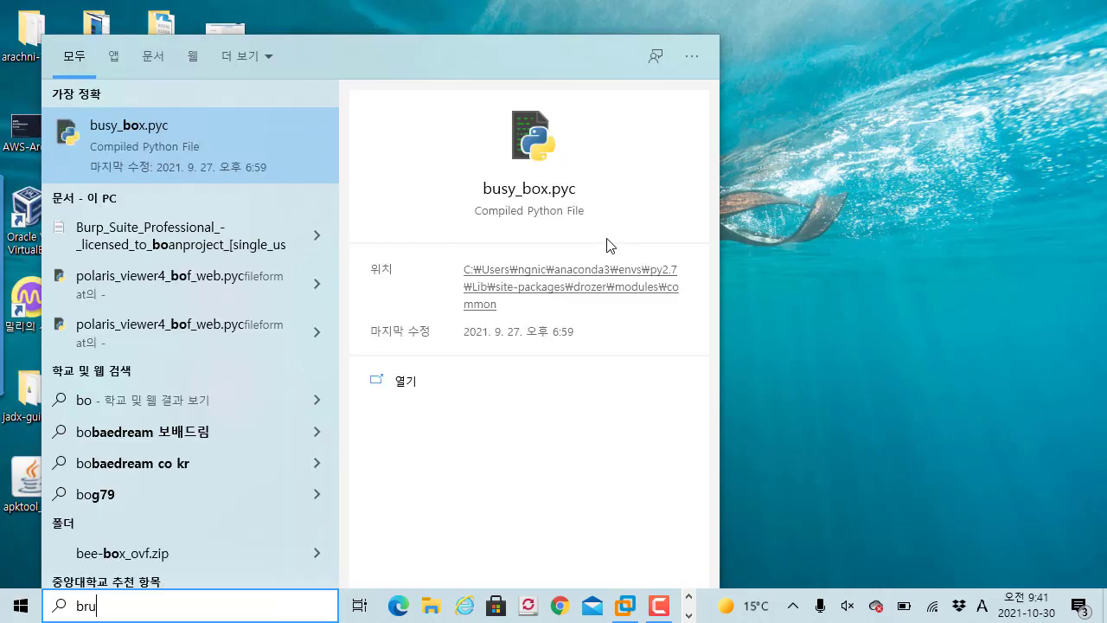
{"action": "key", "text": "BackSpace"}
{"action": "key", "text": "BackSpace"}
{"action": "type", "text": "urp"}
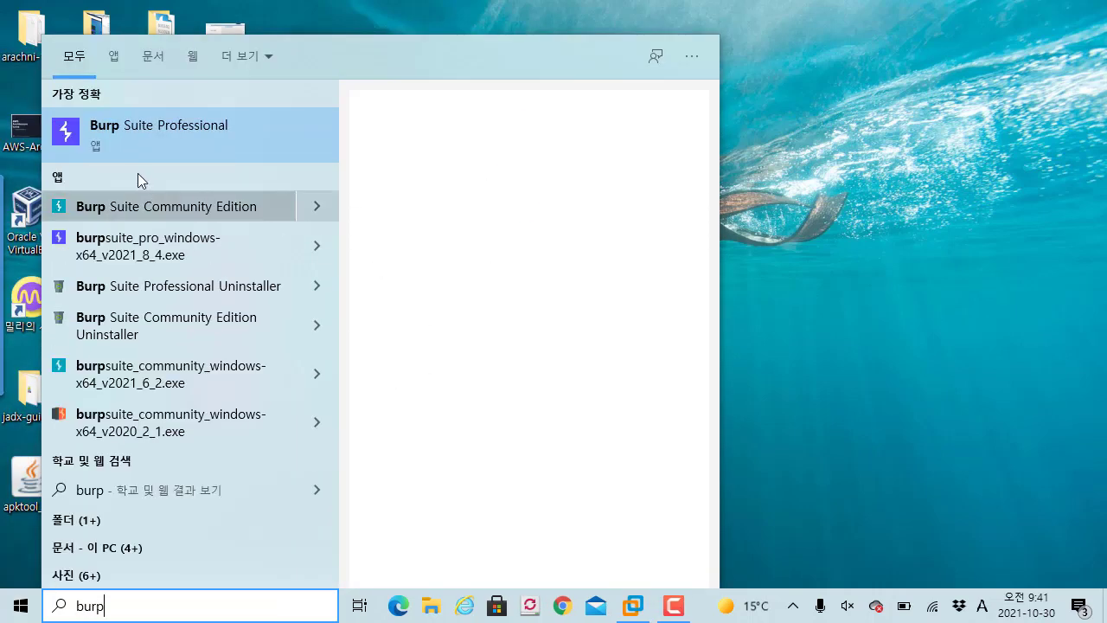
{"action": "left_click", "coordinate": [151, 143]}
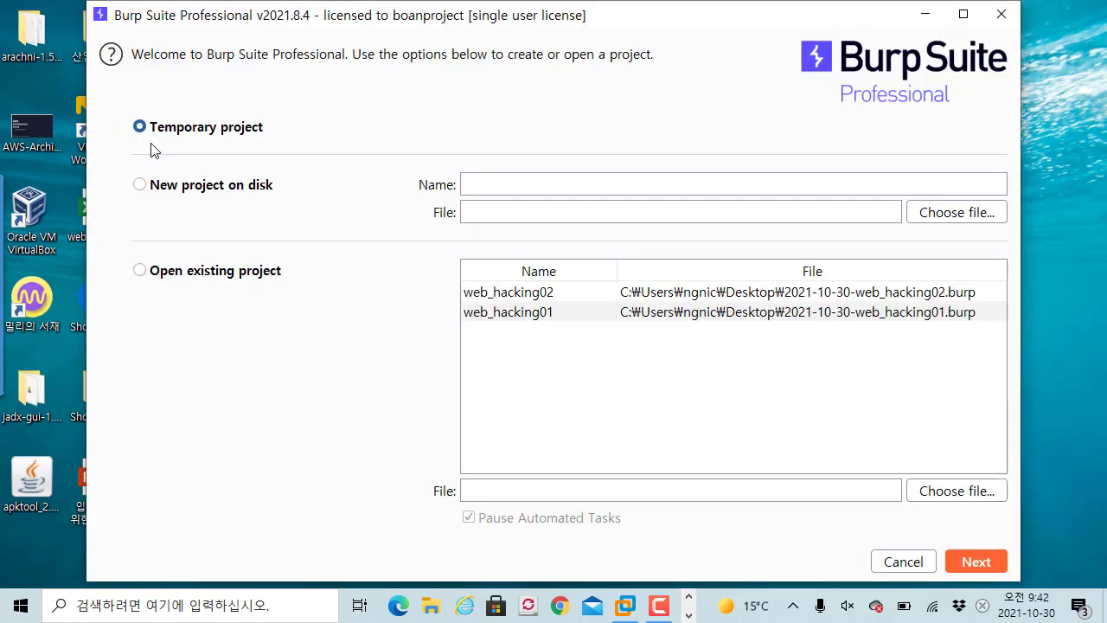
Step: Open the existing project web_hacking02 with automated tasks paused and start Burp with the options saved with the project
{"action": "left_click", "coordinate": [563, 295]}
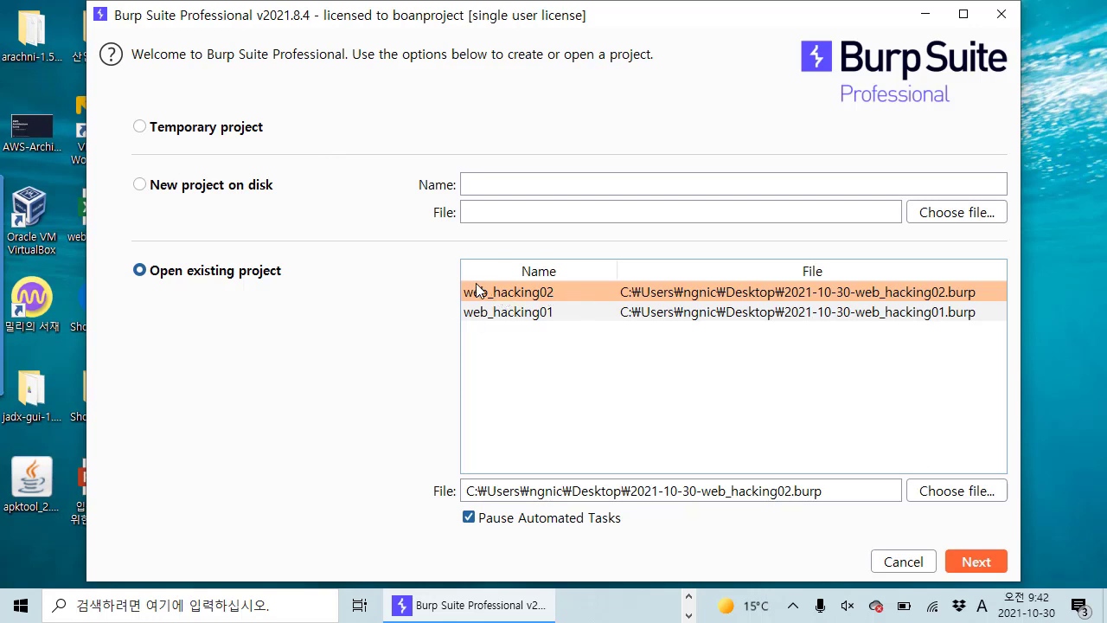
{"action": "mouse_move", "coordinate": [452, 275]}
{"action": "left_mouse_down"}
{"action": "mouse_move", "coordinate": [535, 303]}
{"action": "mouse_move", "coordinate": [636, 302]}
{"action": "left_mouse_up"}
{"action": "left_click_drag", "start_coordinate": [601, 255], "coordinate": [600, 270]}
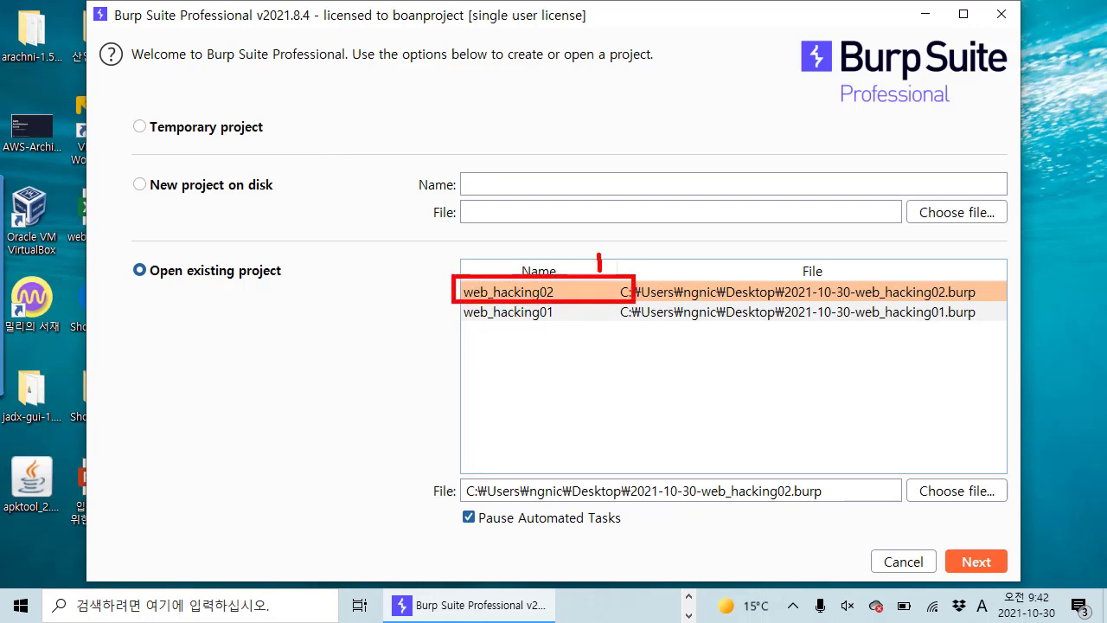
{"action": "key", "text": "Escape"}
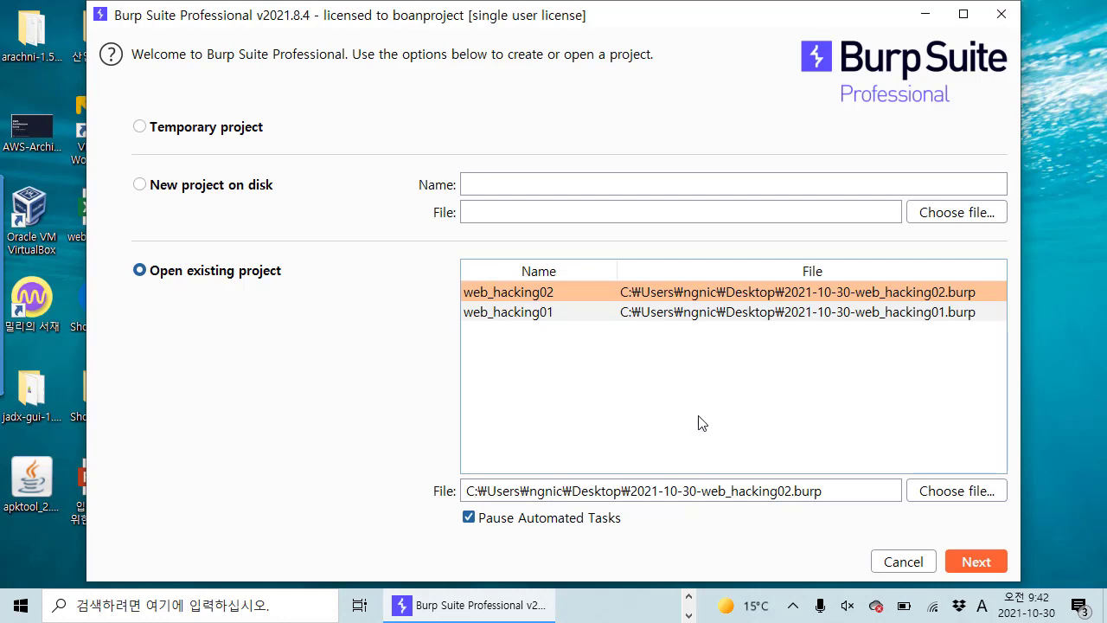
{"action": "left_click", "coordinate": [974, 561]}
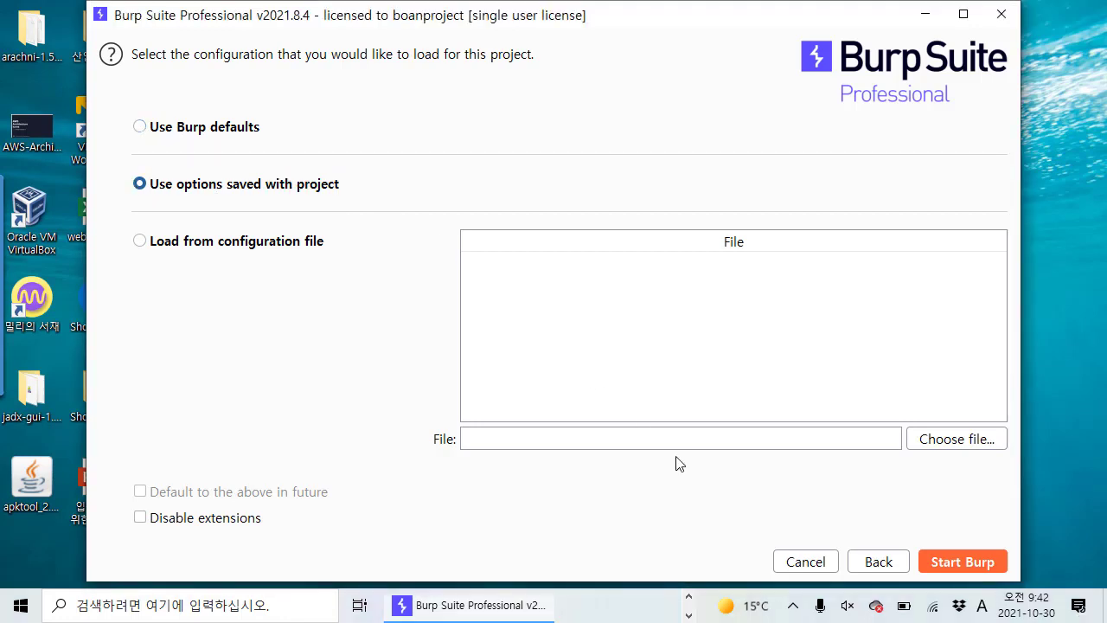
{"action": "left_click", "coordinate": [924, 559]}
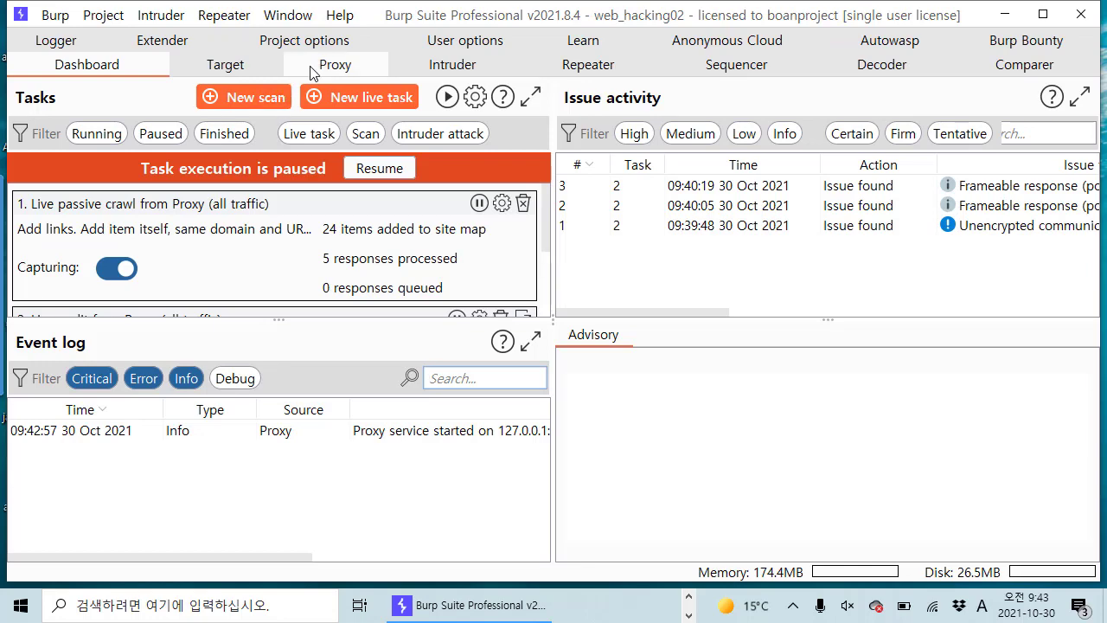
{"action": "left_click", "coordinate": [326, 65]}
{"action": "left_click", "coordinate": [224, 65]}
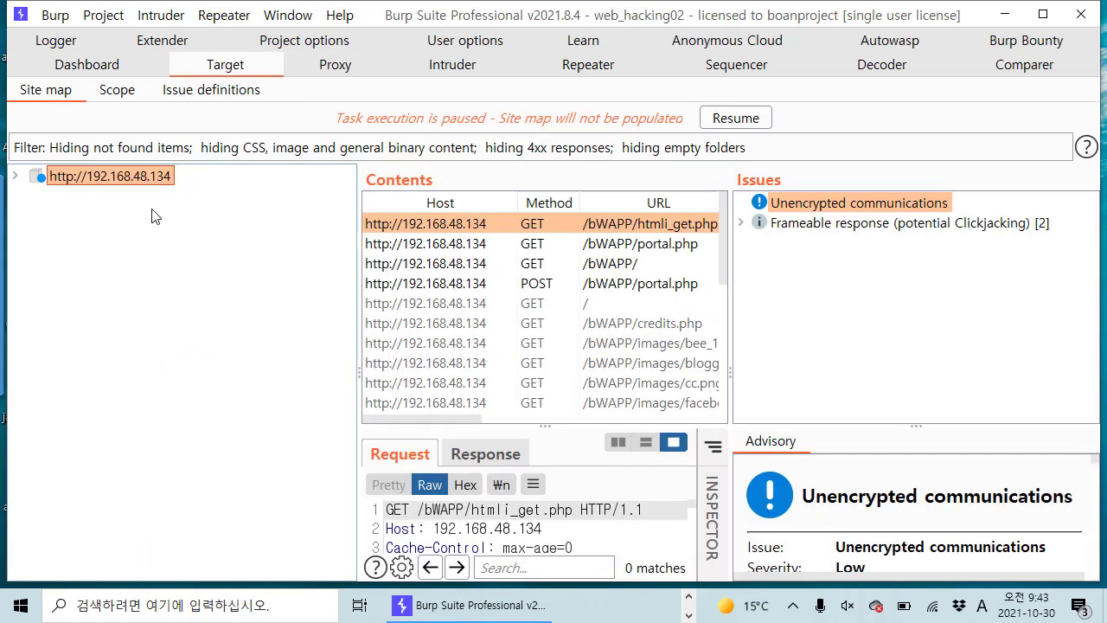
{"action": "left_click", "coordinate": [15, 176]}
{"action": "left_click", "coordinate": [31, 216]}
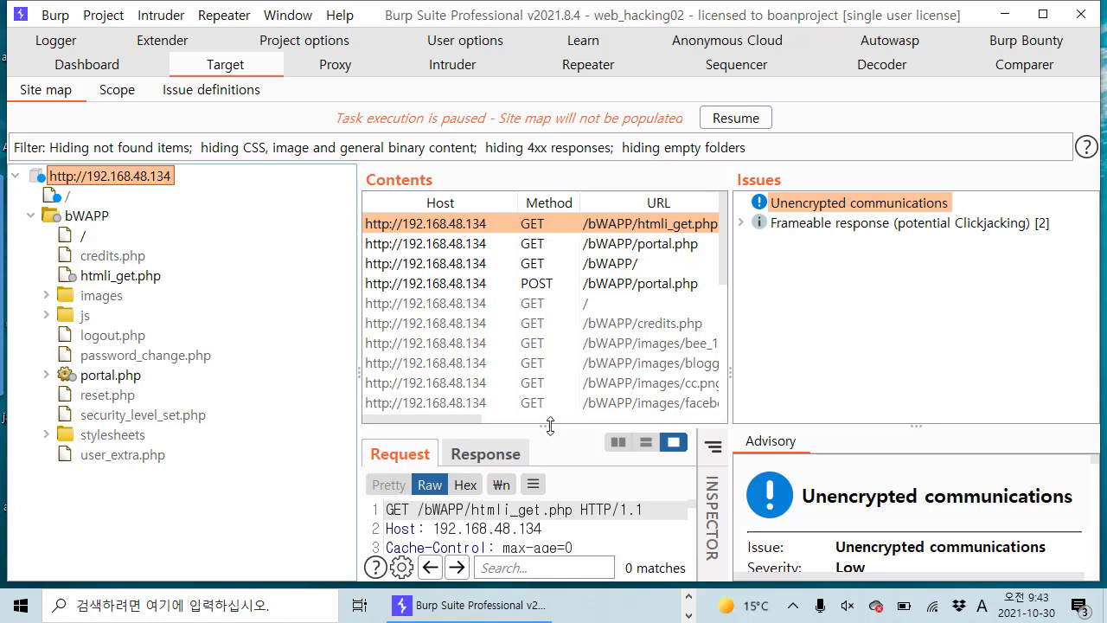
{"action": "left_click_drag", "start_coordinate": [550, 426], "coordinate": [549, 391]}
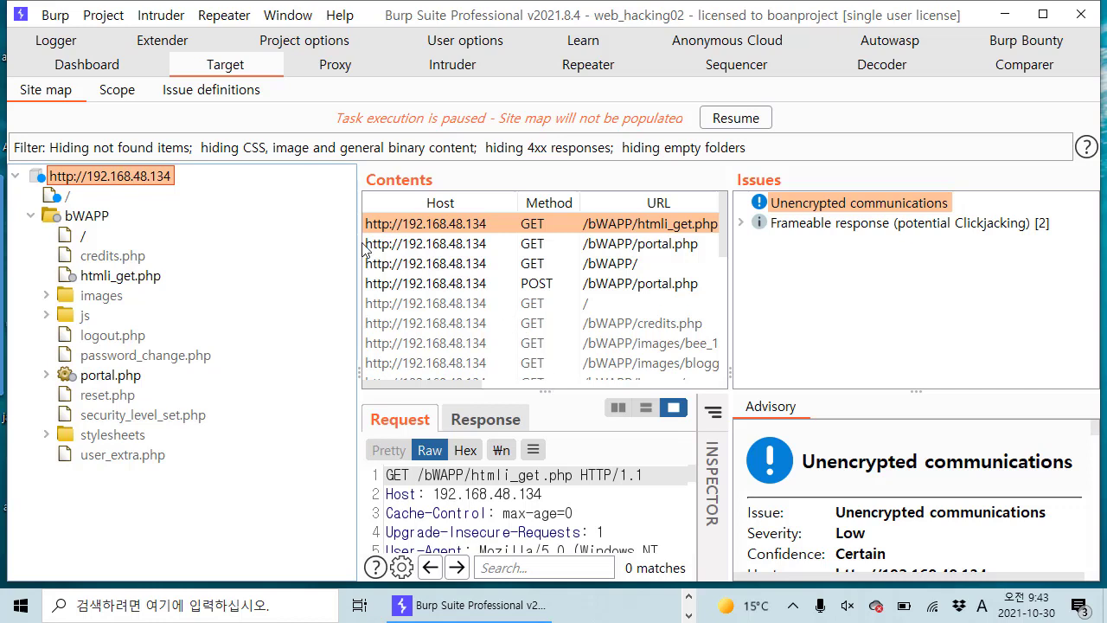
{"action": "left_click_drag", "start_coordinate": [334, 241], "coordinate": [251, 232]}
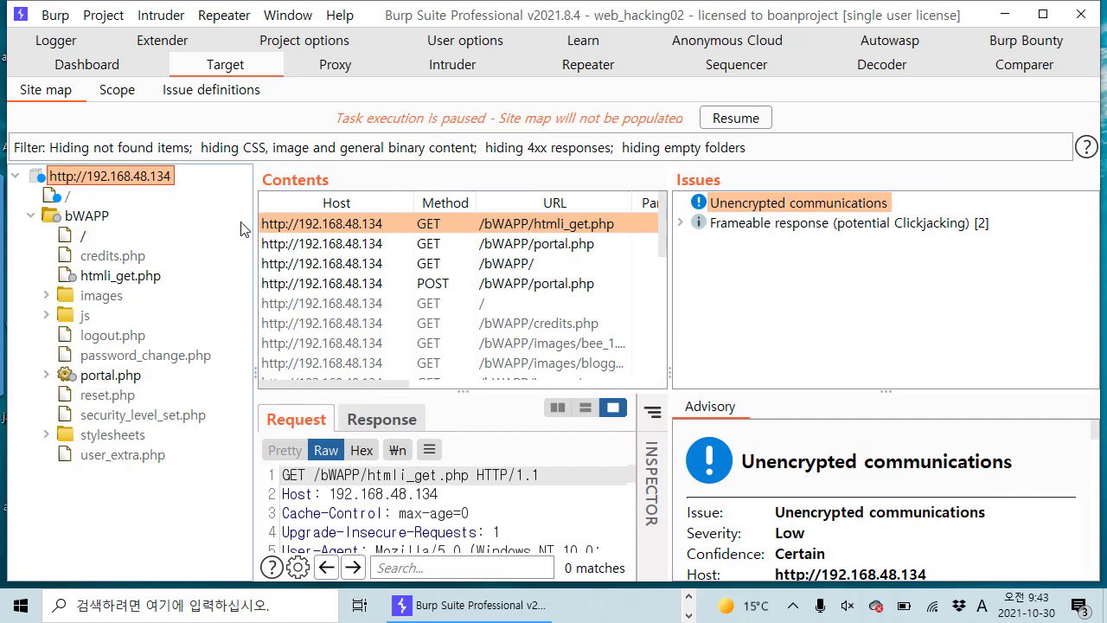